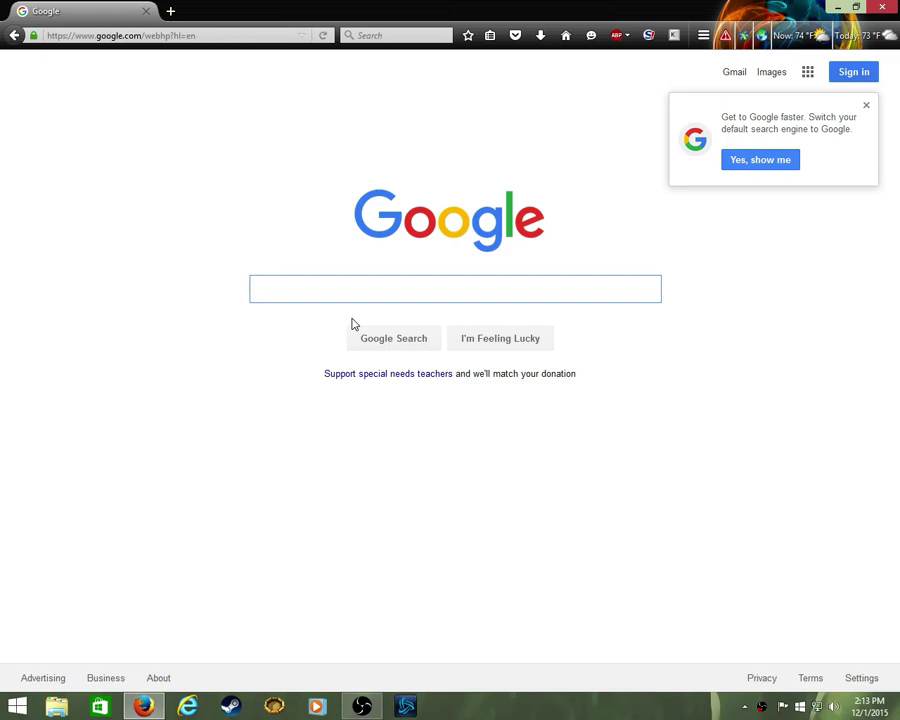
# Step: Search Google for 'cool text'
pyautogui.write('coo')
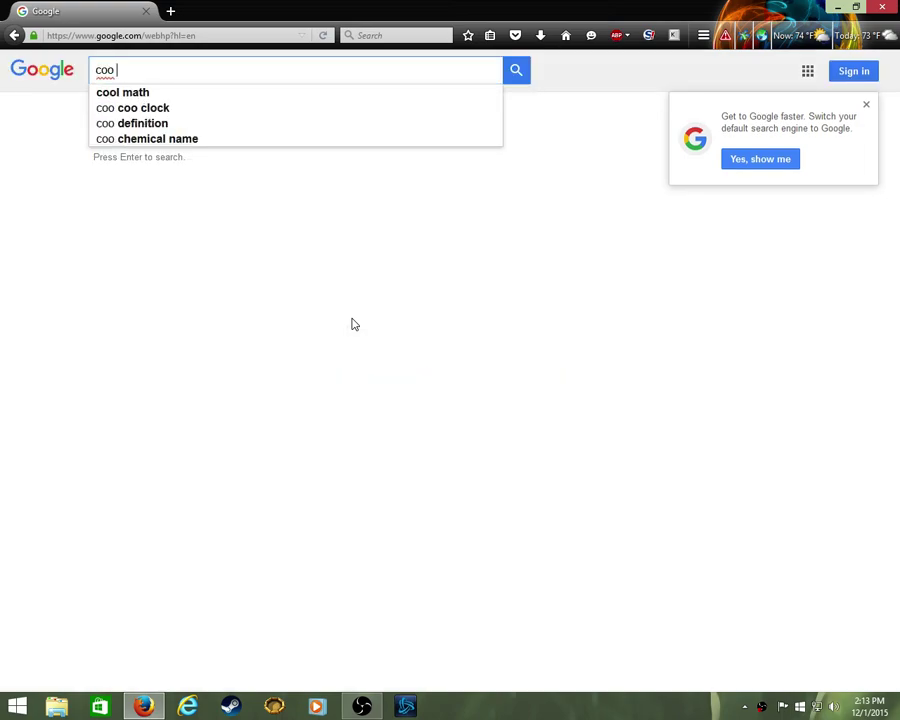
pyautogui.write('l text')
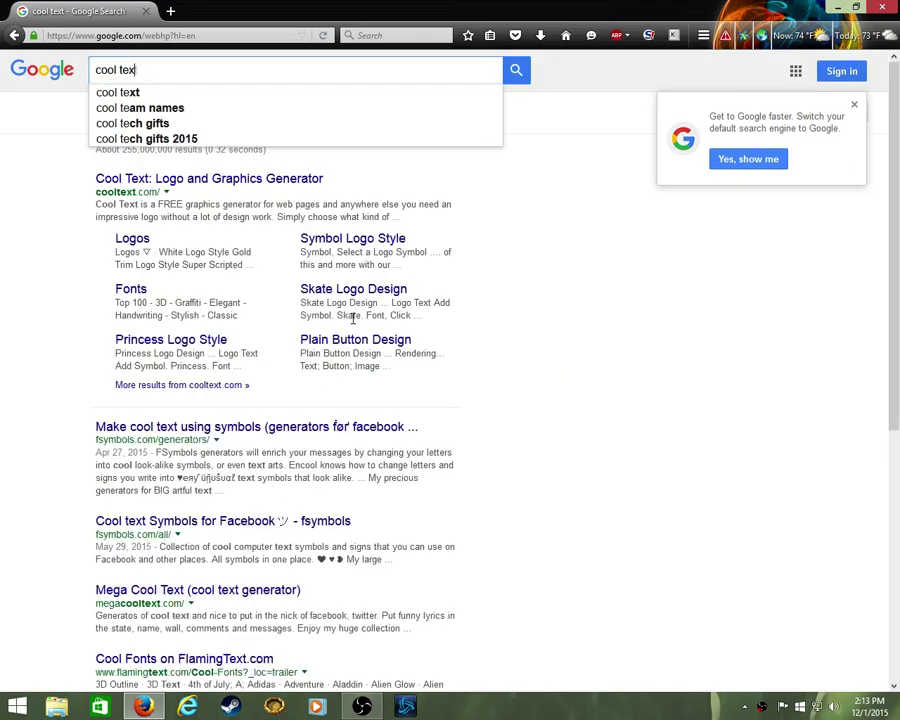
# Step: Open the Cool Text generator site and choose the Graffiti logo style
pyautogui.click(180, 184)
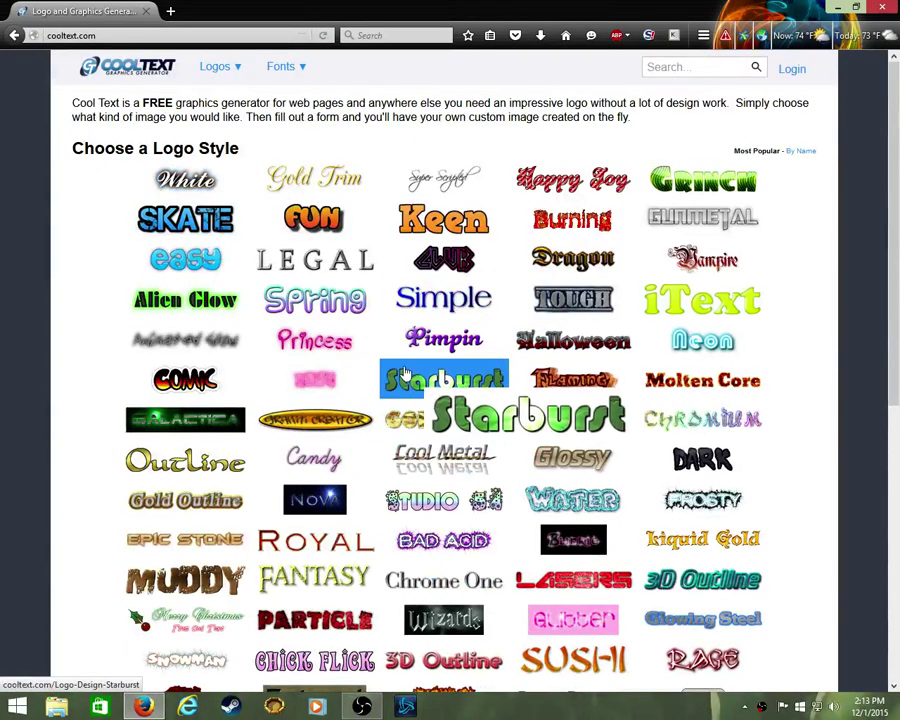
pyautogui.scroll(-5, 513, 371)
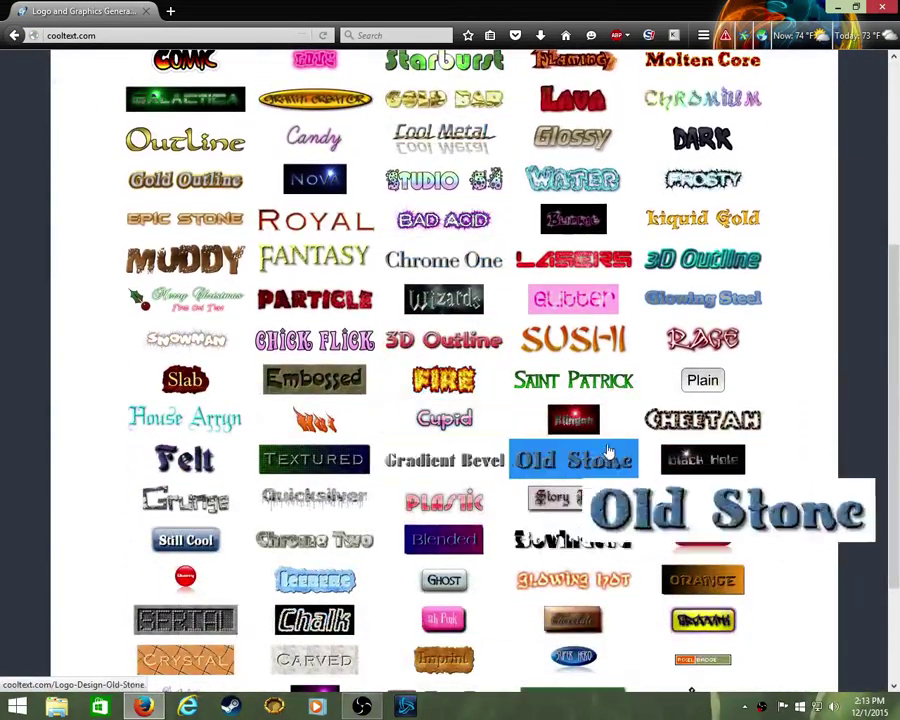
pyautogui.scroll(-3, 608, 452)
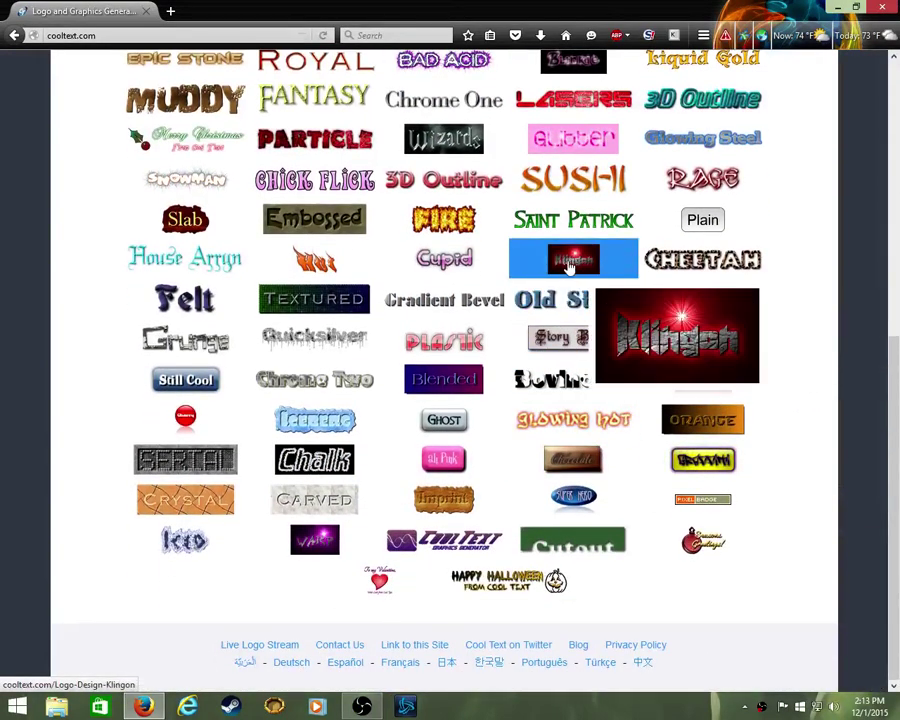
pyautogui.click(700, 461)
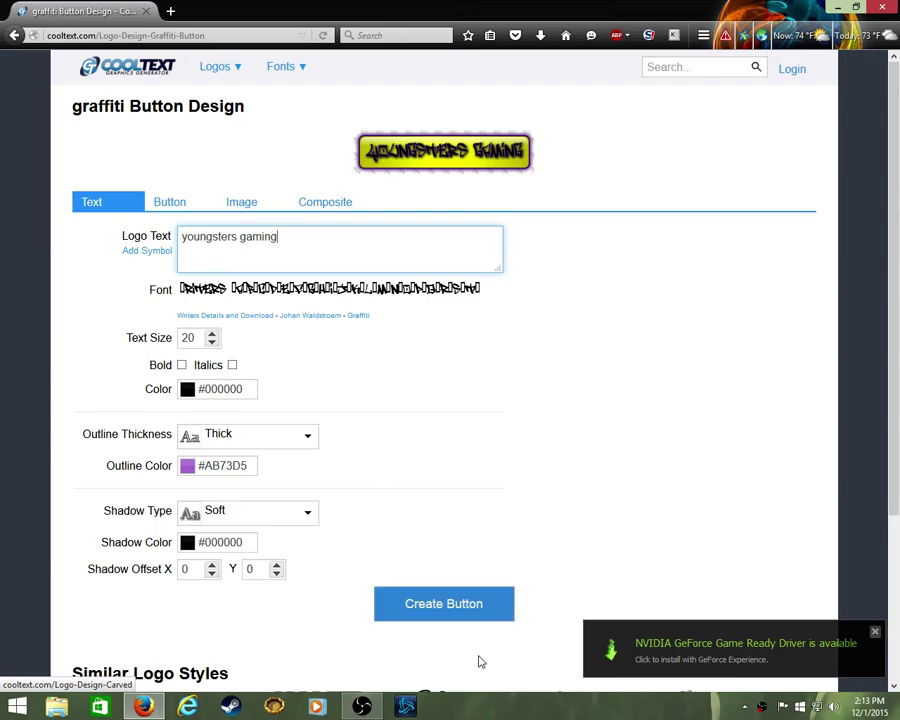
# Step: Review the button options and generate the graffiti button reading 'youngsters gaming'
pyautogui.click(483, 619)
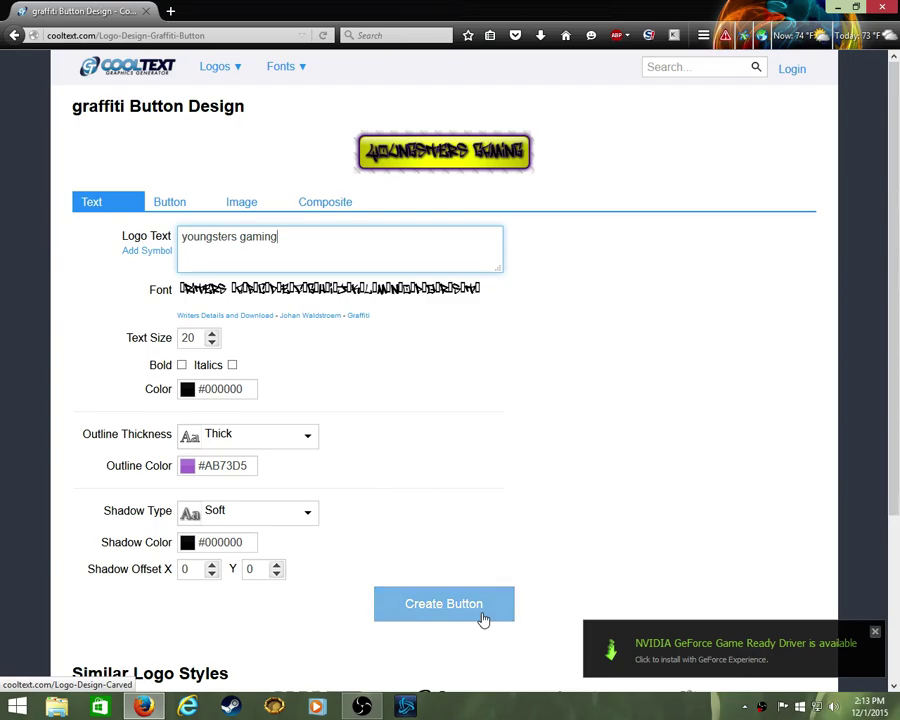
pyautogui.click(212, 205)
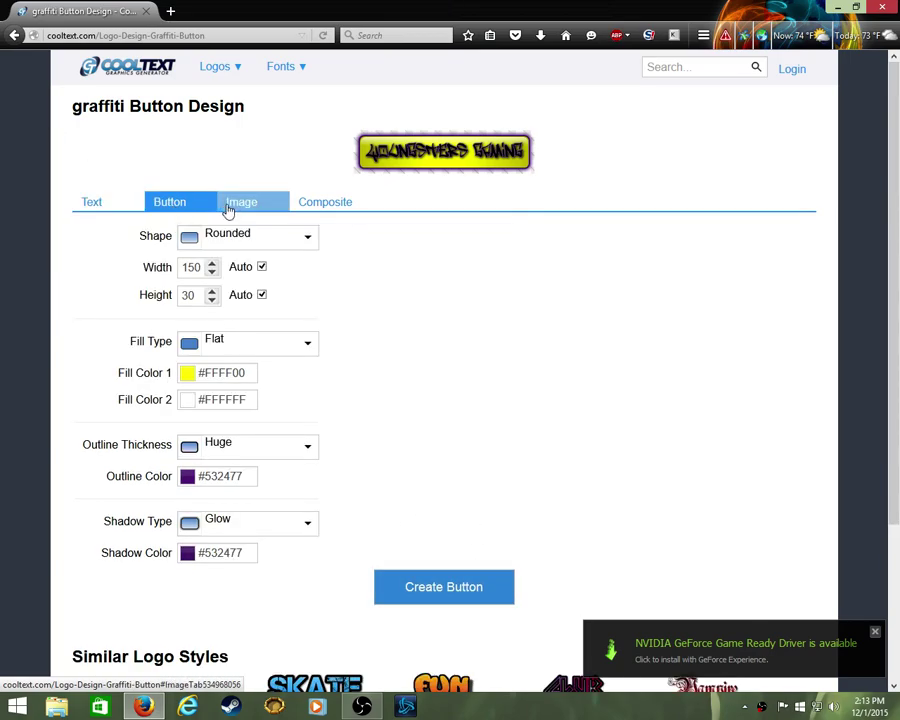
pyautogui.click(273, 205)
pyautogui.click(340, 205)
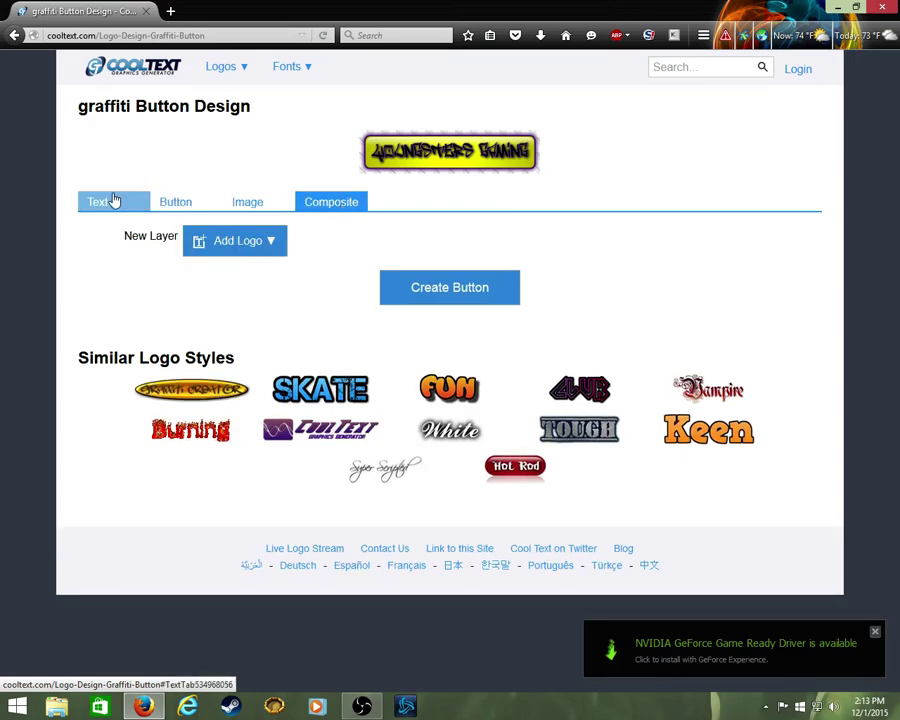
pyautogui.click(462, 298)
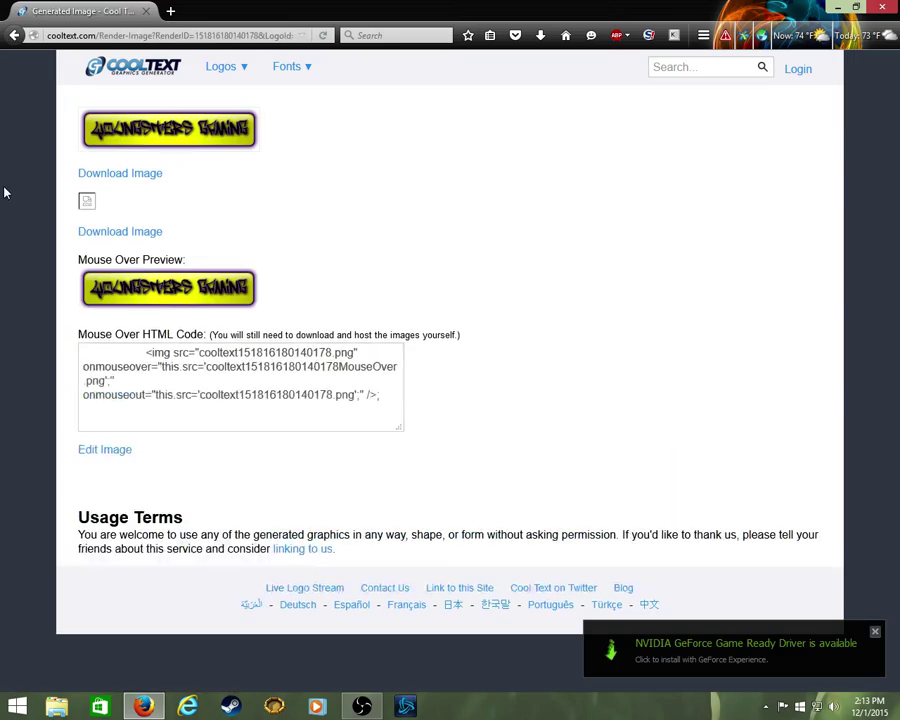
# Step: Download the logo PNG into Photo Viewer, then return to Cool Text and regenerate the button
pyautogui.click(128, 174)
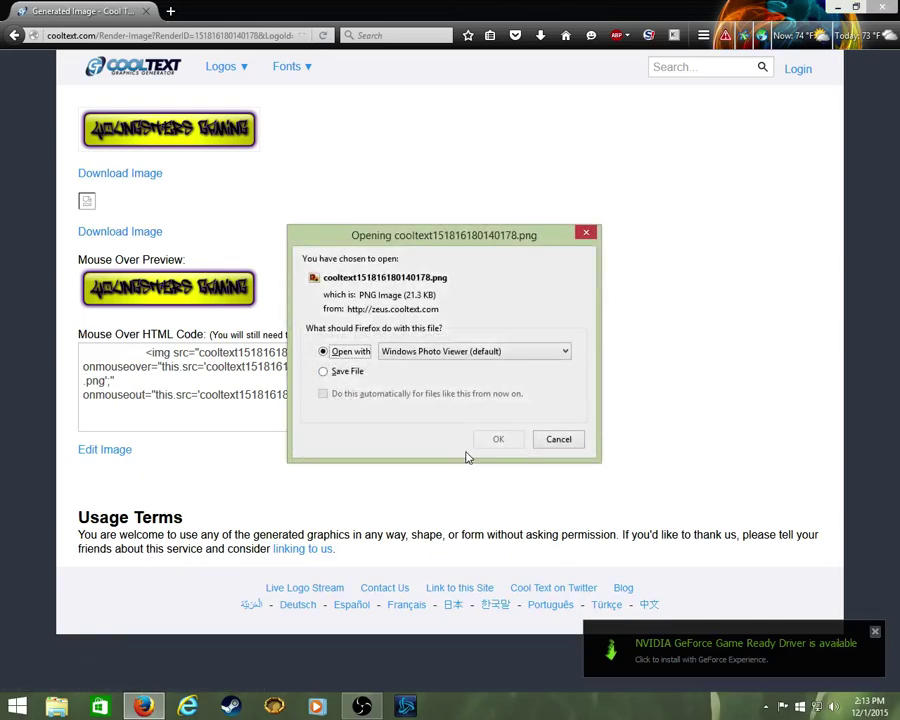
pyautogui.click(492, 446)
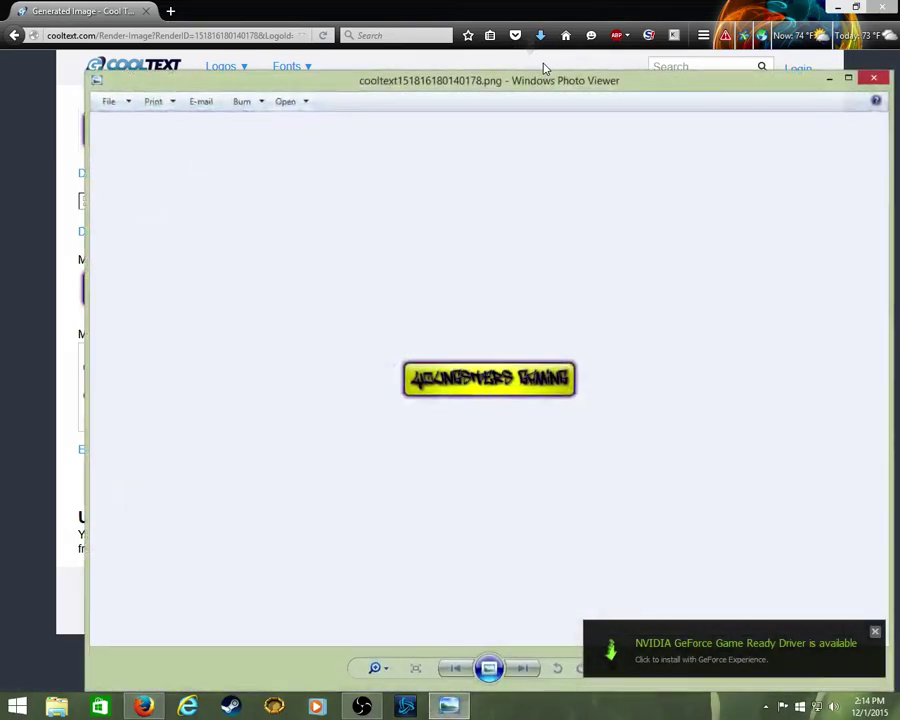
pyautogui.click(829, 78)
pyautogui.click(14, 35)
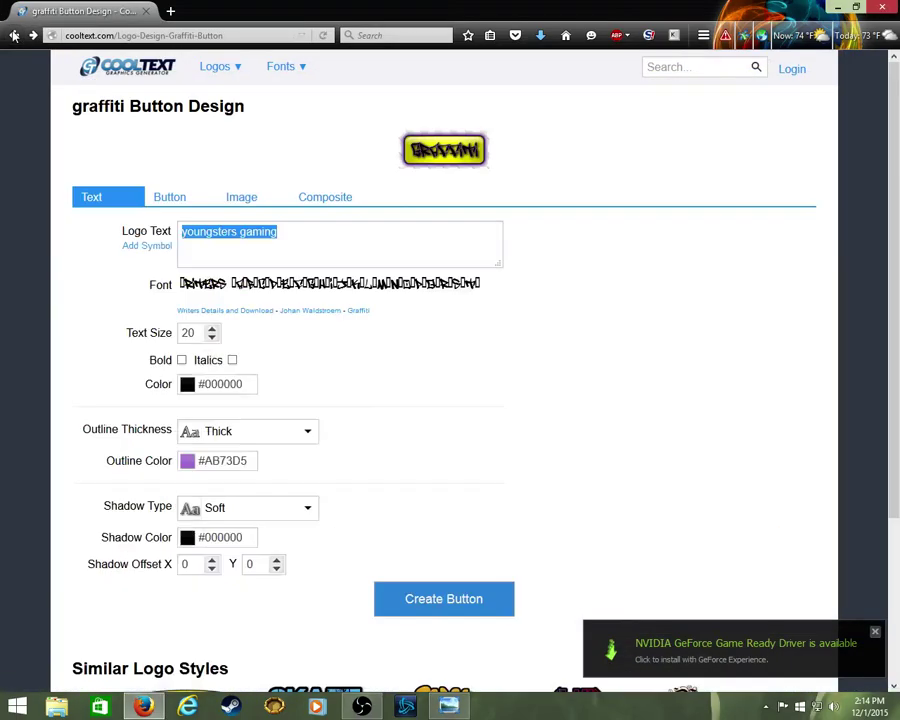
pyautogui.click(436, 599)
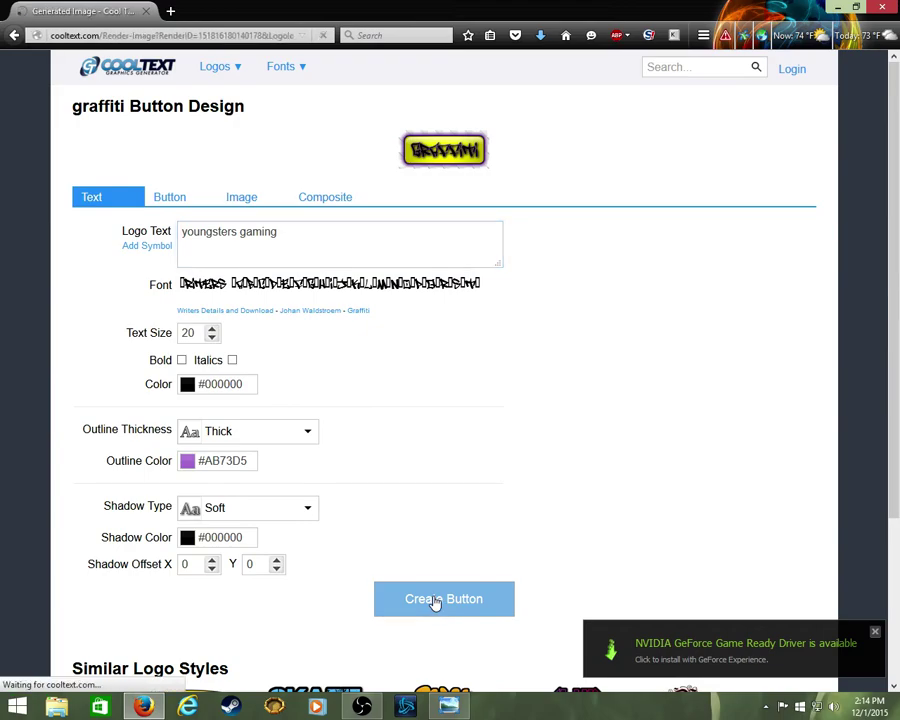
# Step: In a new tab, search Google for 'pic monkey'
pyautogui.click(171, 12)
pyautogui.click(340, 97)
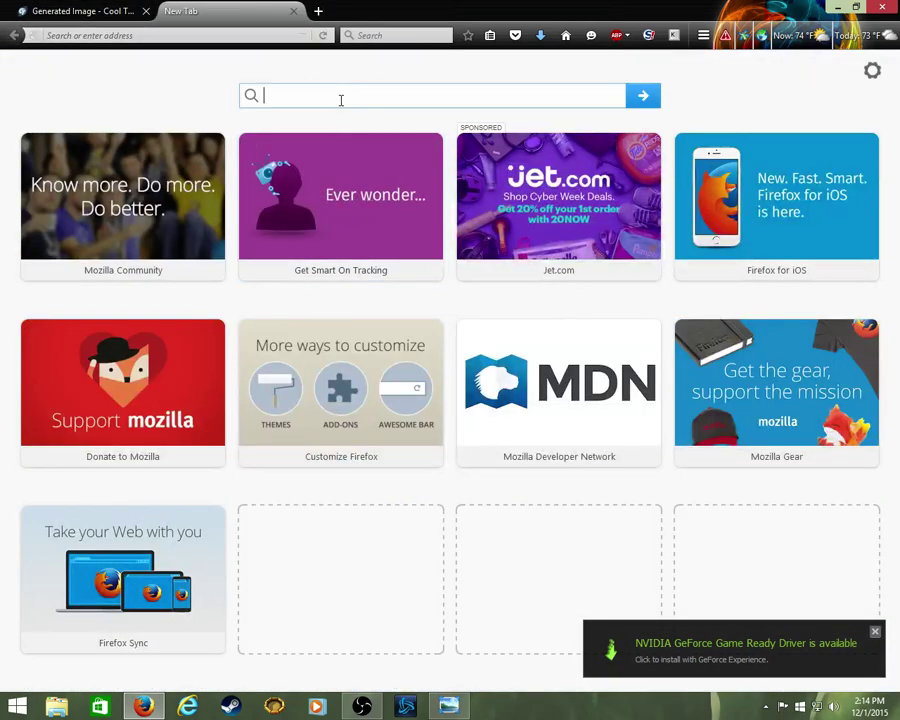
pyautogui.write('c')
pyautogui.press('BackSpace')
pyautogui.write('pic')
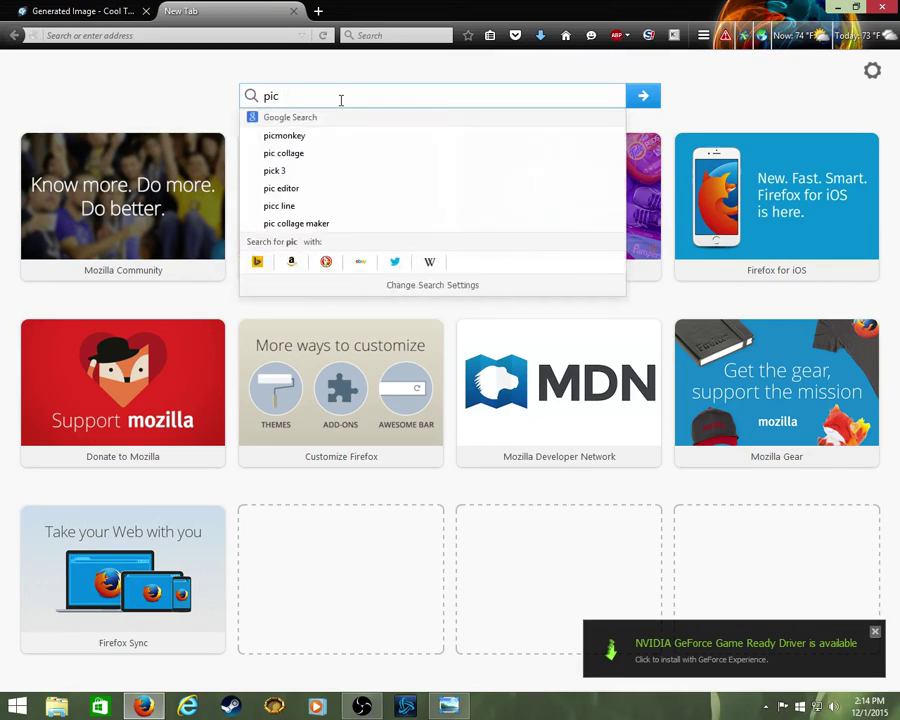
pyautogui.write(' monkey')
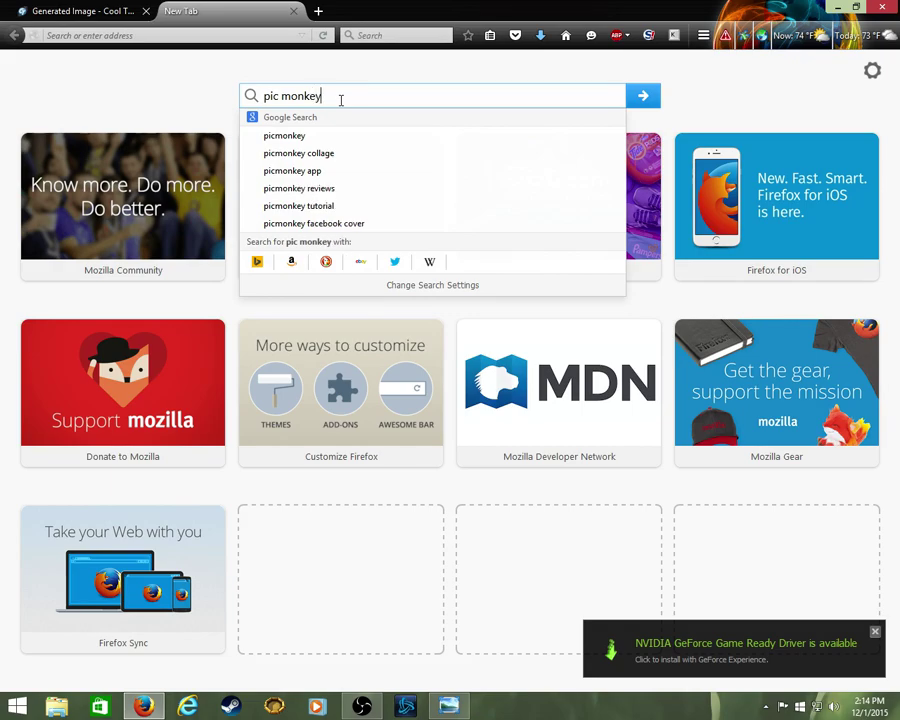
pyautogui.press('Return')
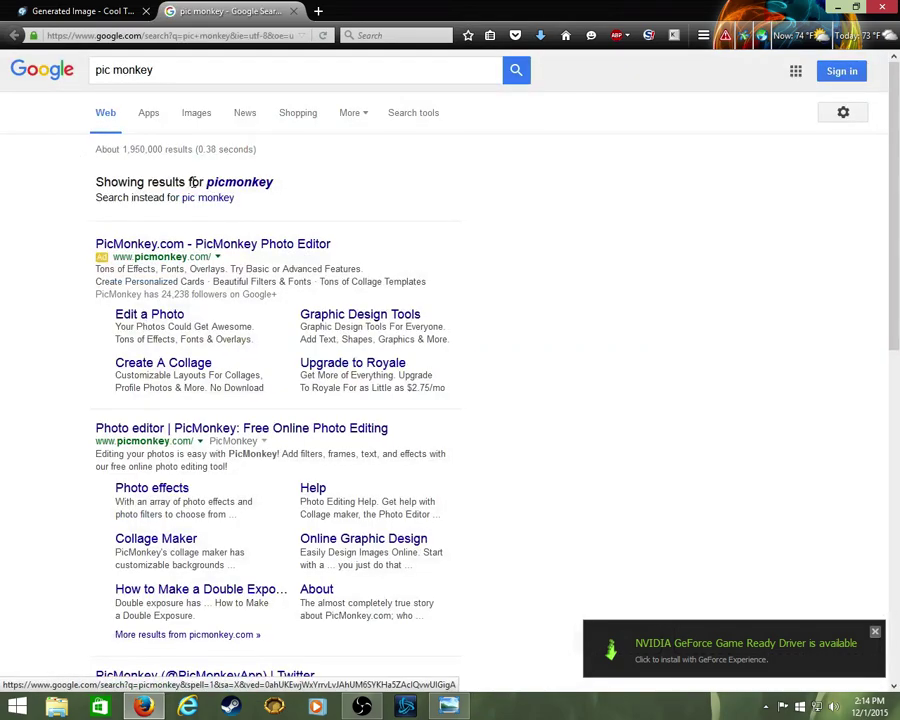
# Step: Open PicMonkey.com and try uploading a photo from the computer, closing the dialog
pyautogui.click(212, 246)
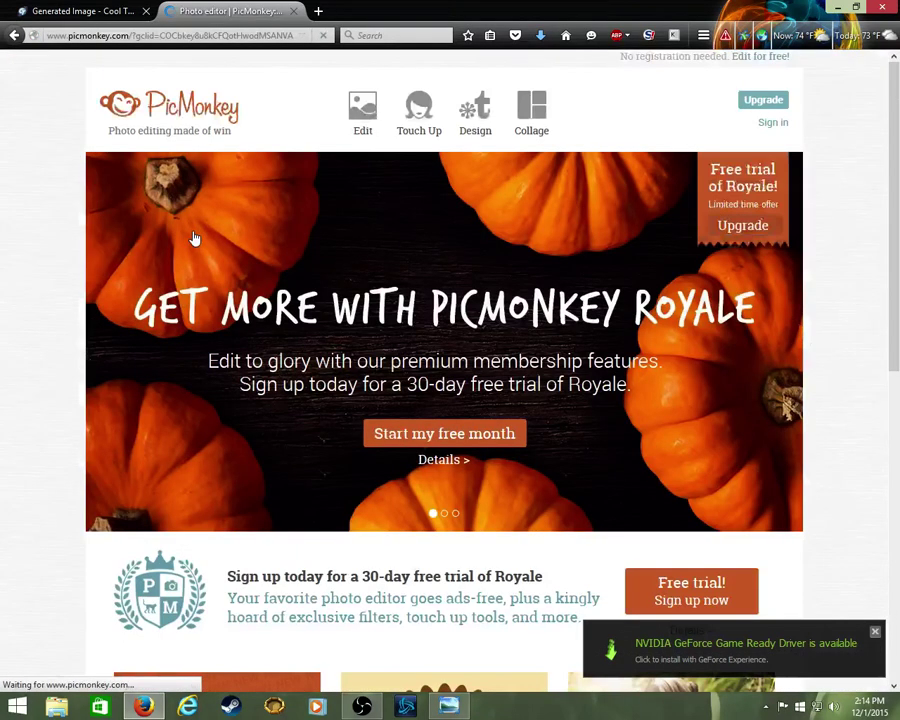
pyautogui.click(363, 108)
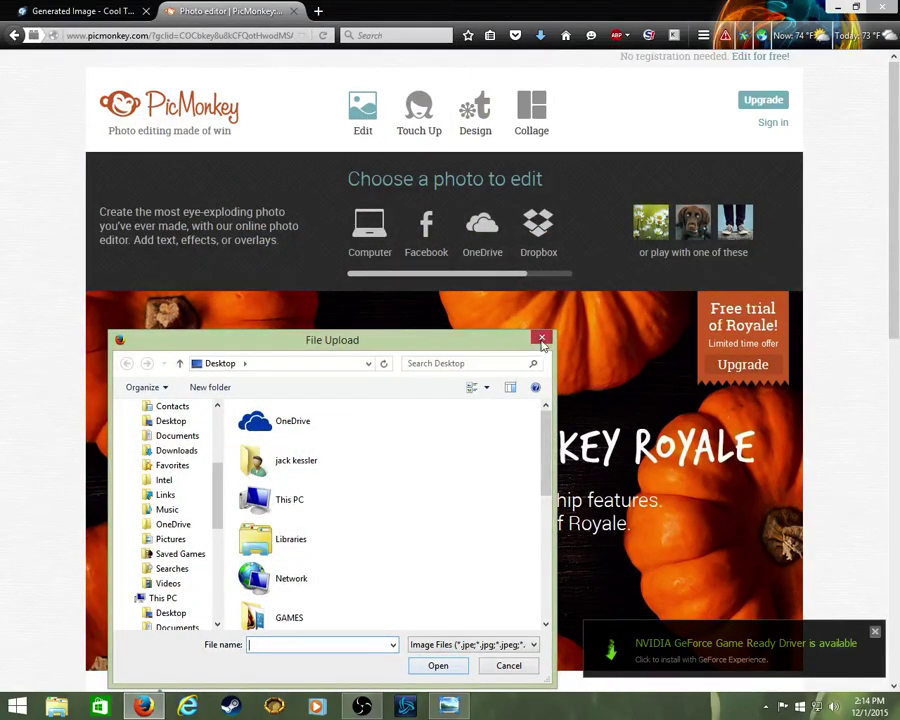
pyautogui.click(536, 340)
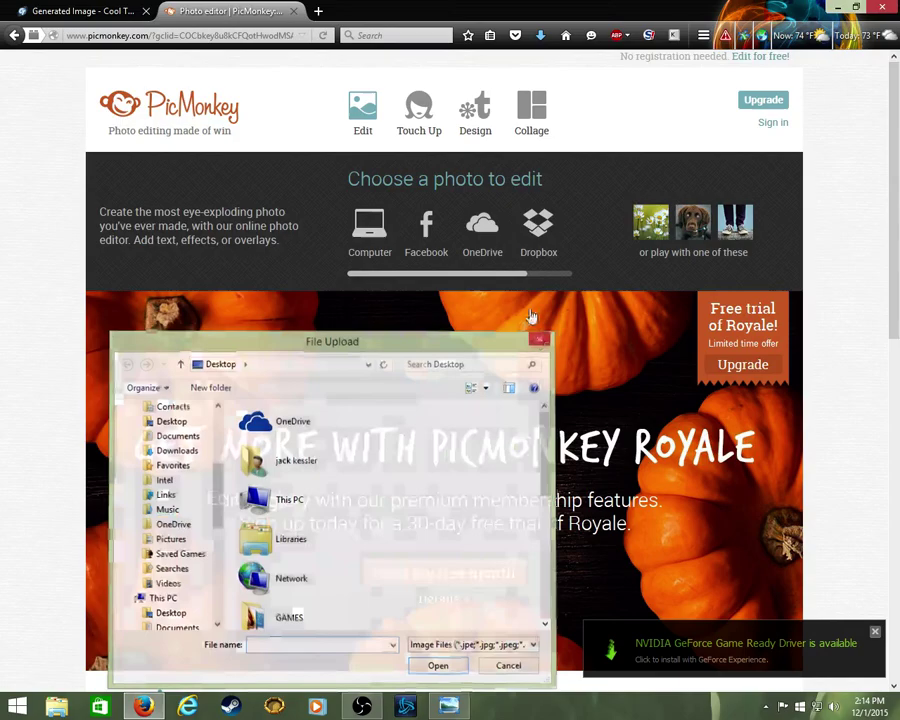
# Step: Browse the Music, Intel, Downloads and Desktop folders for a photo, then cancel without choosing
pyautogui.click(363, 108)
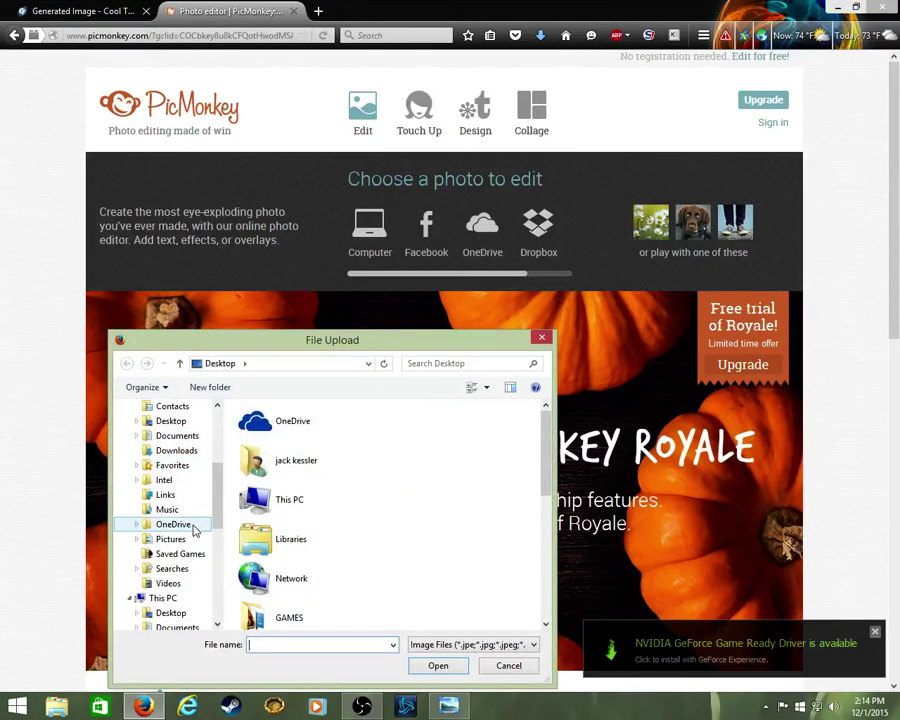
pyautogui.click(167, 509)
pyautogui.click(164, 480)
pyautogui.click(176, 450)
pyautogui.click(172, 421)
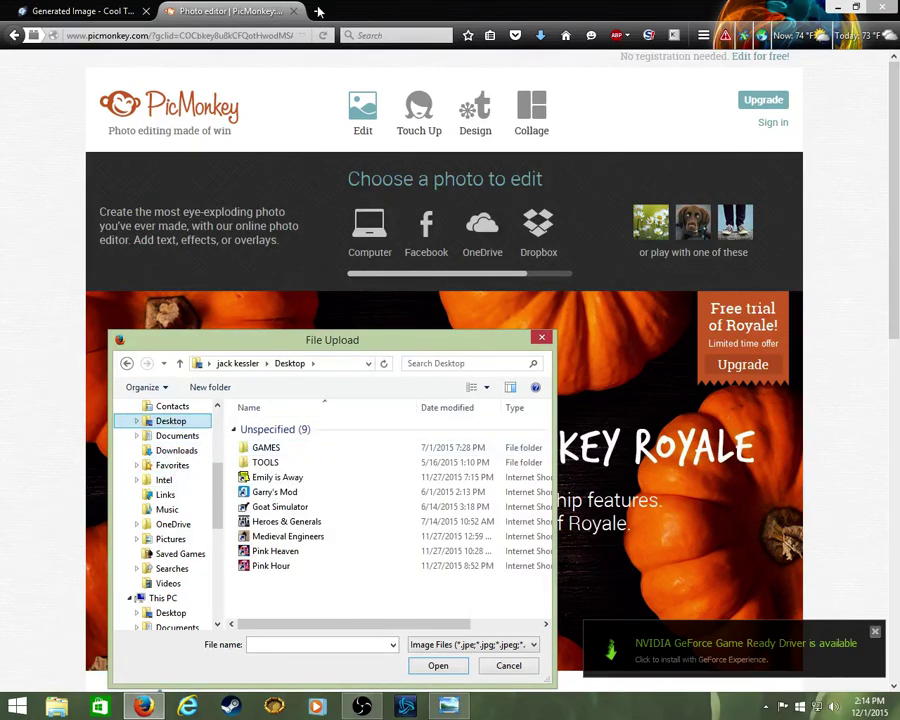
pyautogui.click(542, 337)
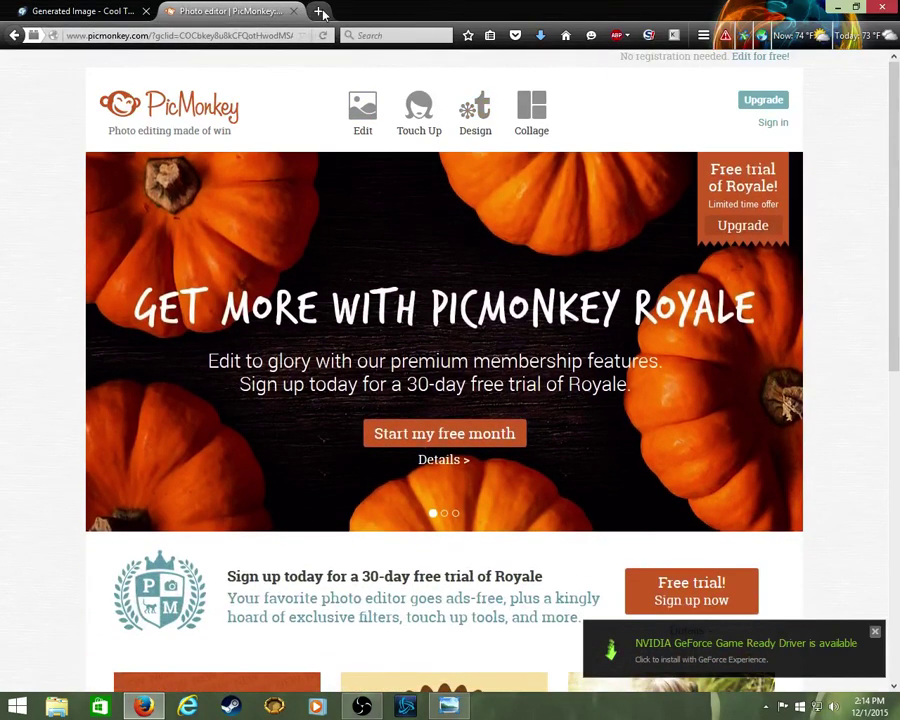
# Step: In a new tab, open Google Images and search for 'red'
pyautogui.click(320, 11)
pyautogui.click(351, 97)
pyautogui.write('goog')
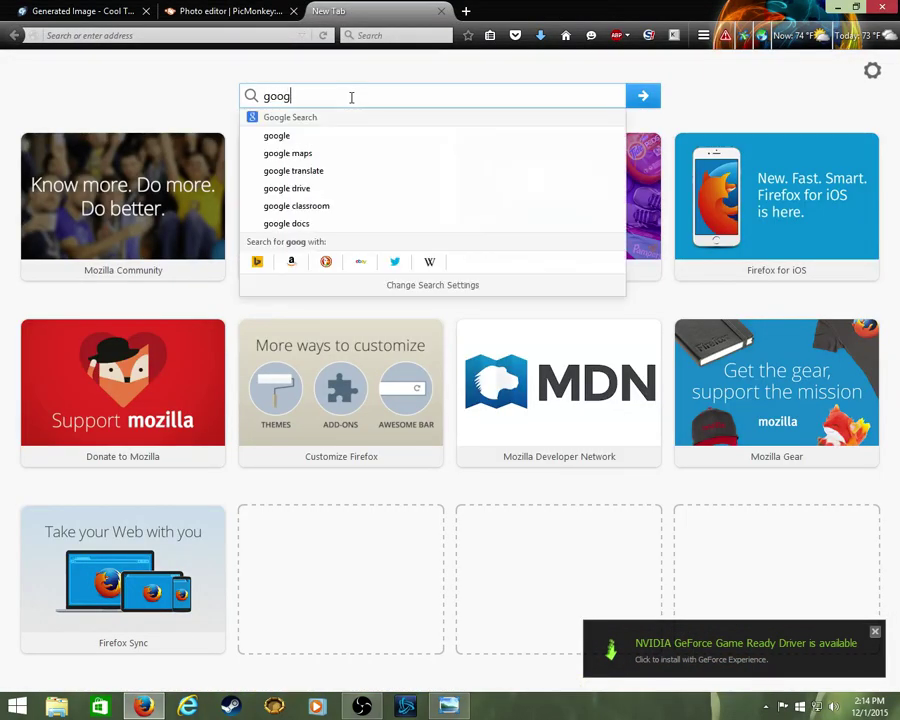
pyautogui.write('le images')
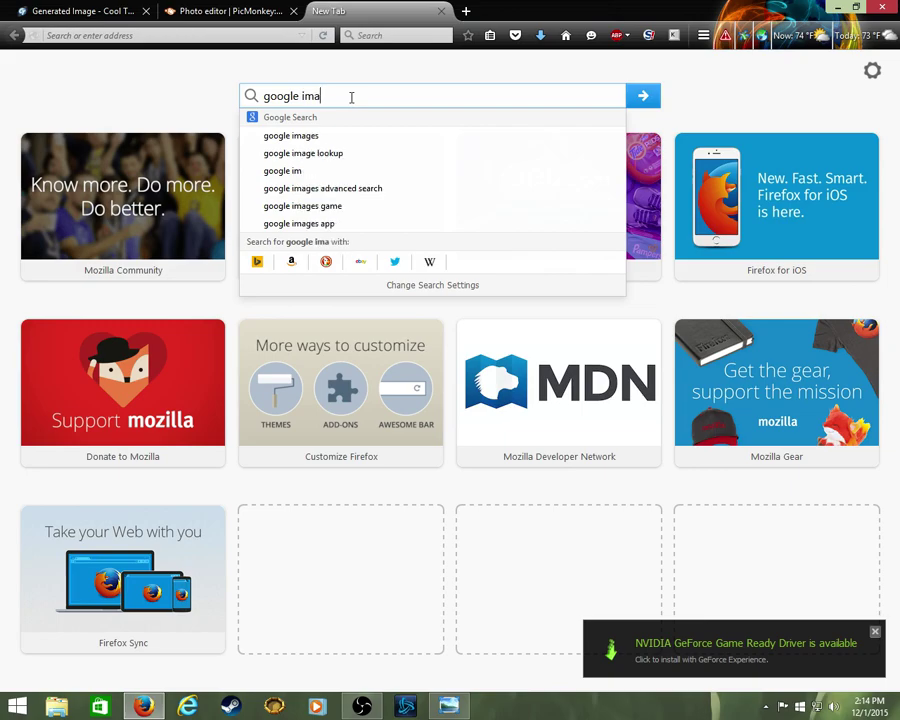
pyautogui.write("'")
pyautogui.press('Return')
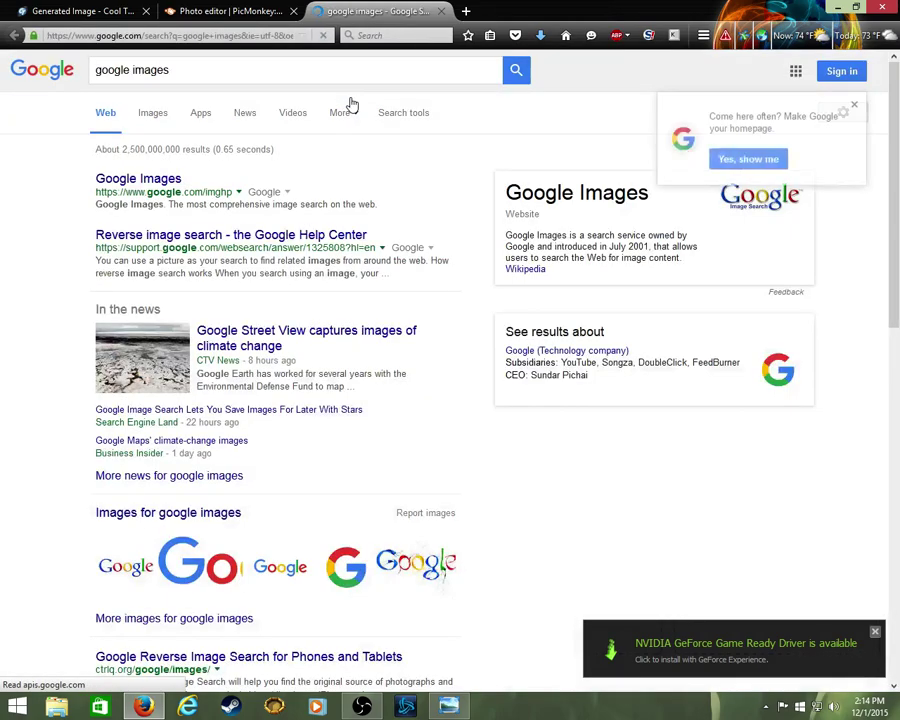
pyautogui.click(140, 178)
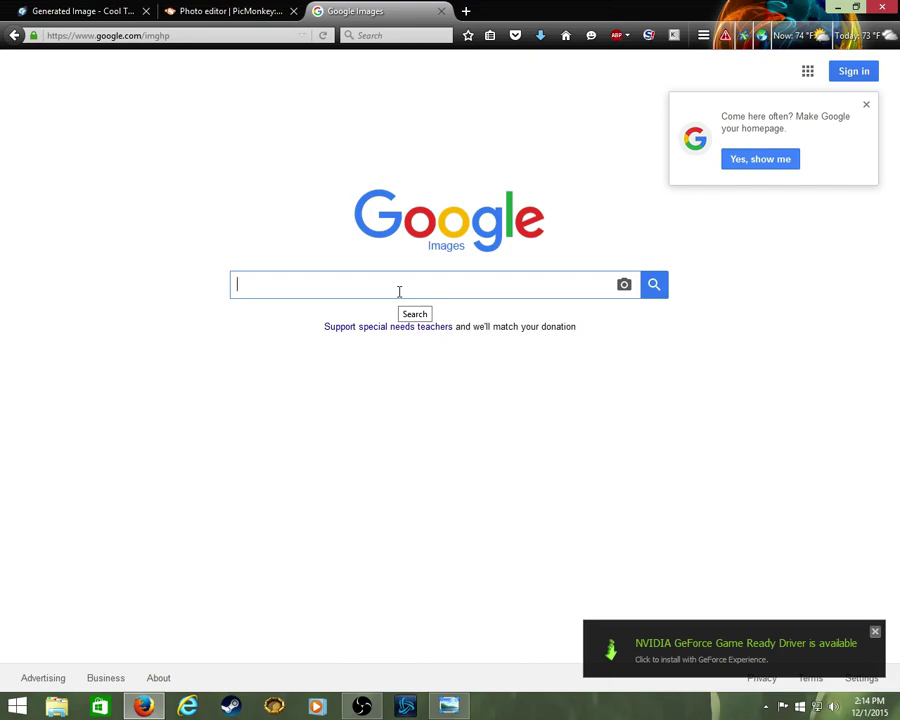
pyautogui.write('red')
pyautogui.press('Return')
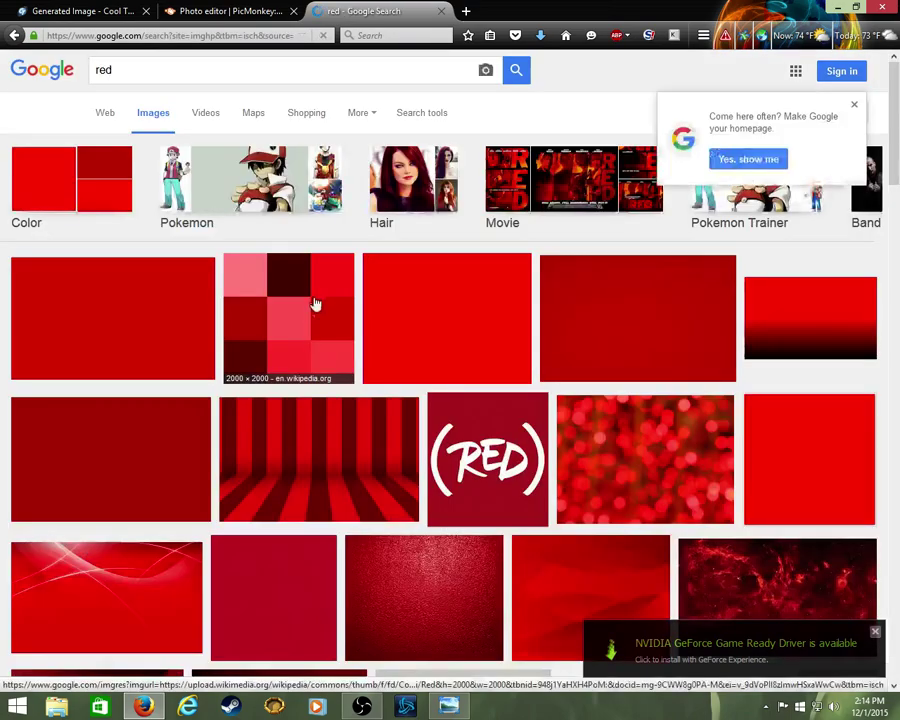
# Step: Save the plain dark-red wallpaper image to the computer
pyautogui.scroll(-5, 308, 568)
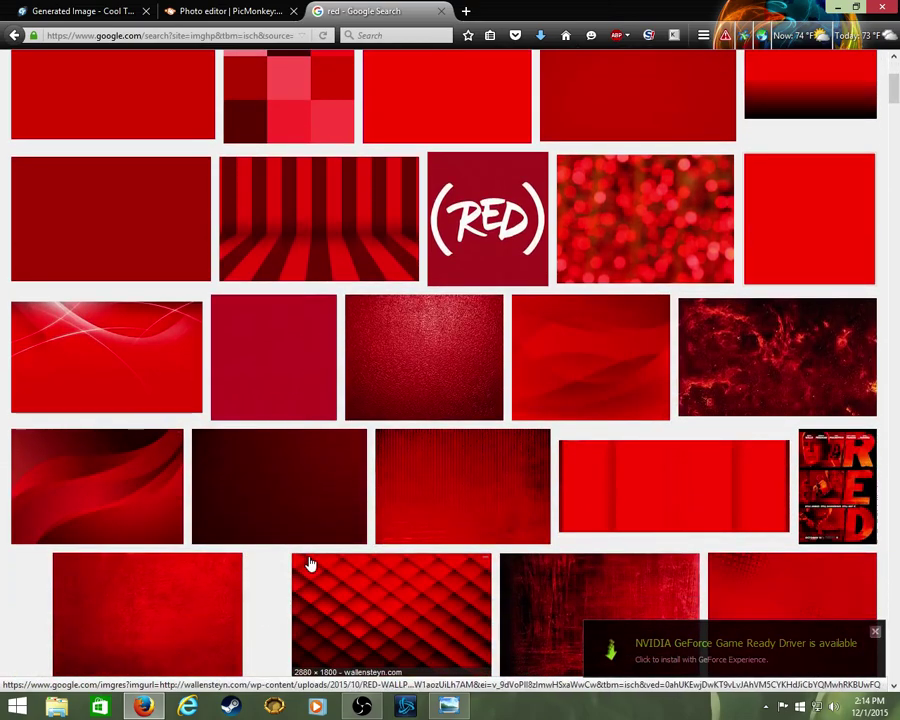
pyautogui.click(157, 241)
pyautogui.rightClick(490, 372)
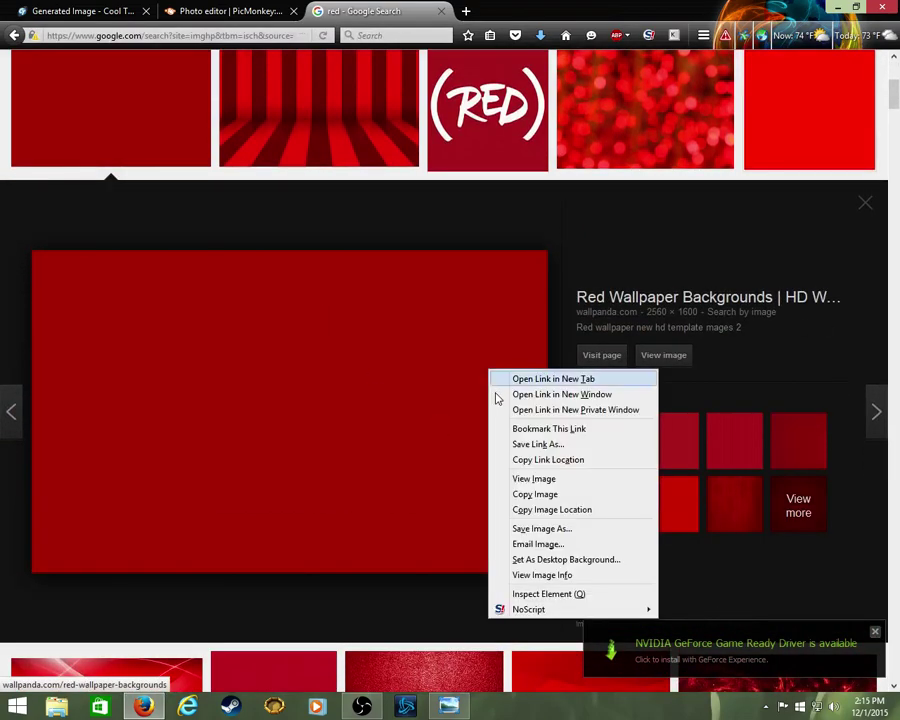
pyautogui.click(559, 530)
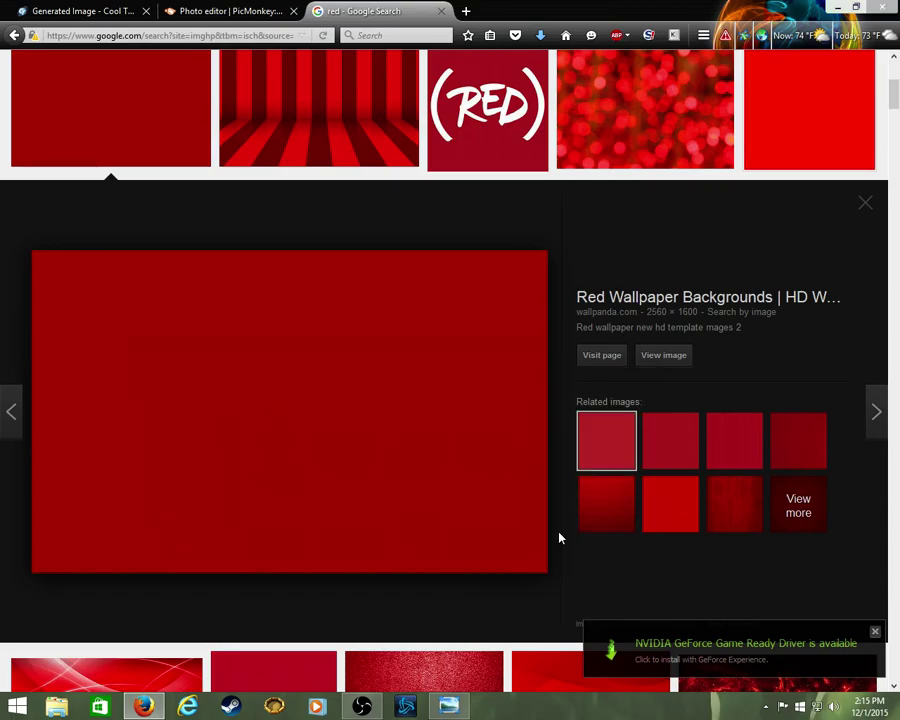
pyautogui.click(444, 666)
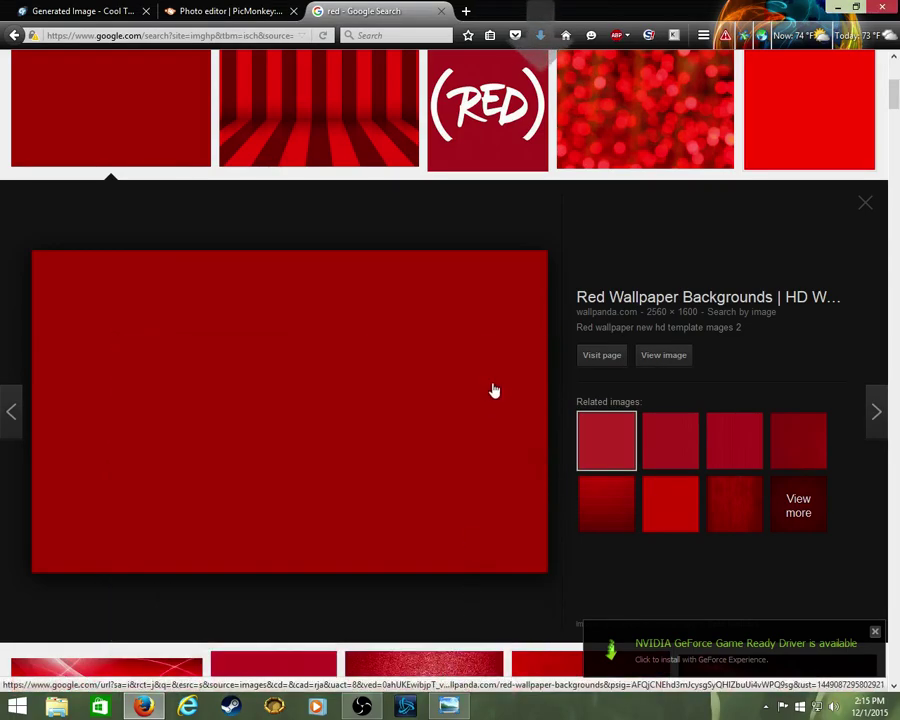
# Step: Open index.jpg from the Downloads folder in PicMonkey's editor
pyautogui.click(866, 203)
pyautogui.click(231, 10)
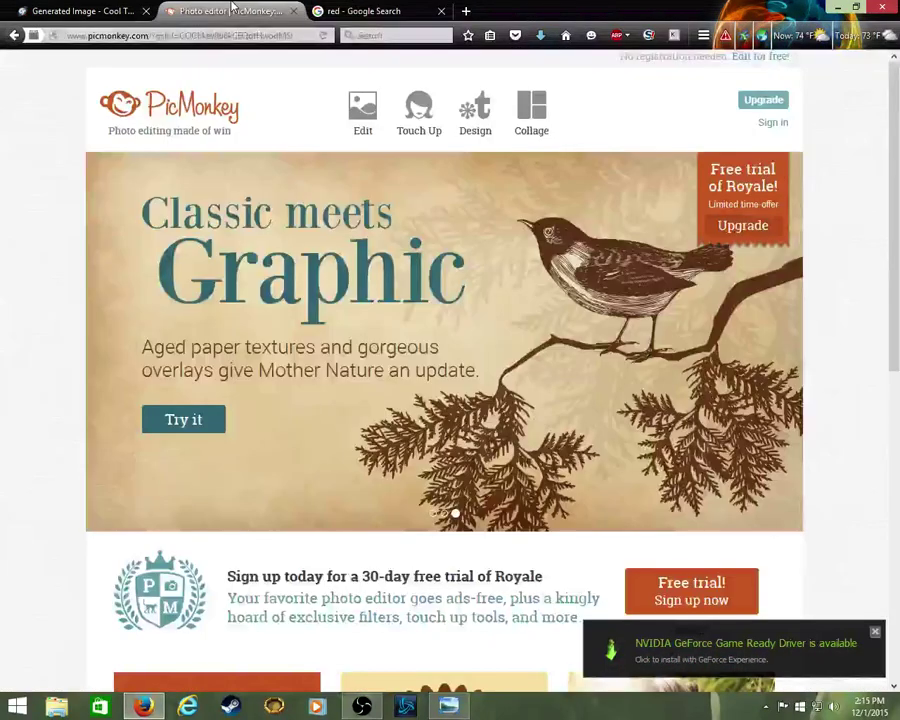
pyautogui.click(362, 110)
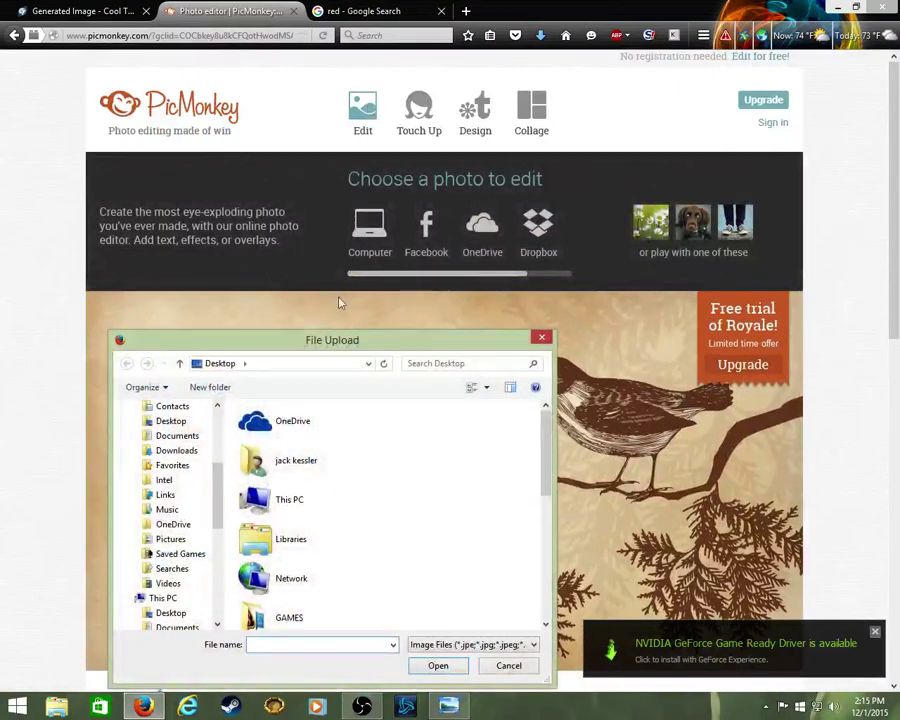
pyautogui.click(178, 450)
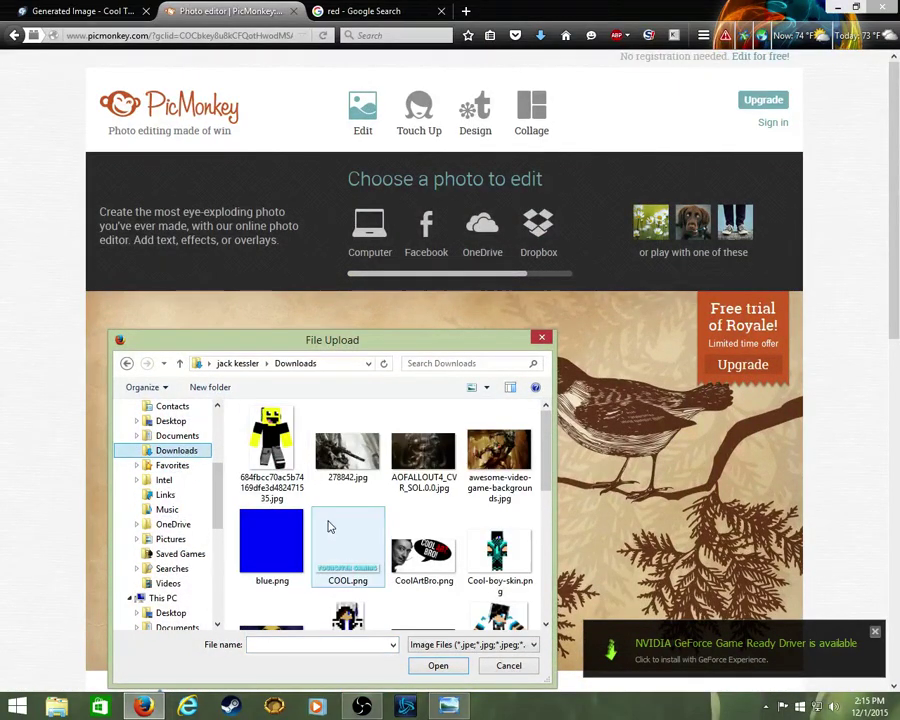
pyautogui.moveTo(546, 425); pyautogui.dragTo(544, 550)
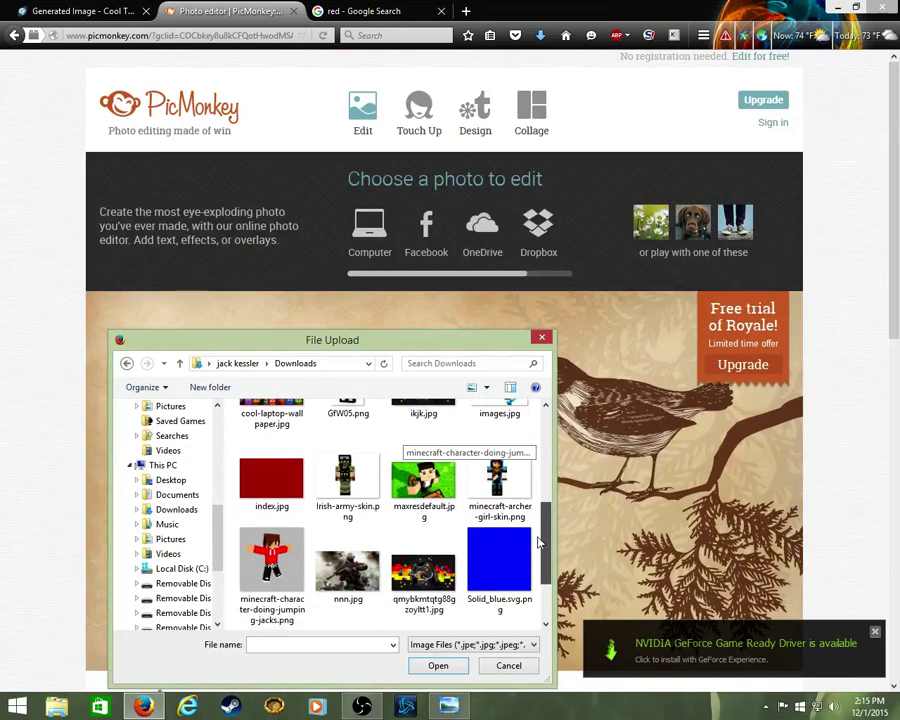
pyautogui.doubleClick(290, 485)
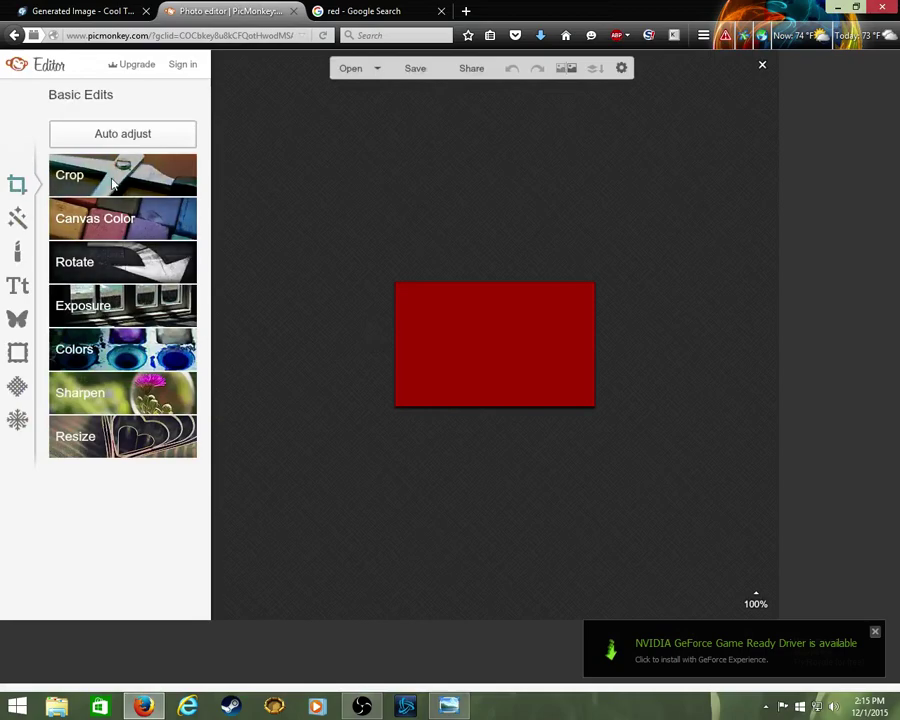
# Step: Apply the '2560 x 1600 desktop' crop preset to the red image
pyautogui.click(113, 185)
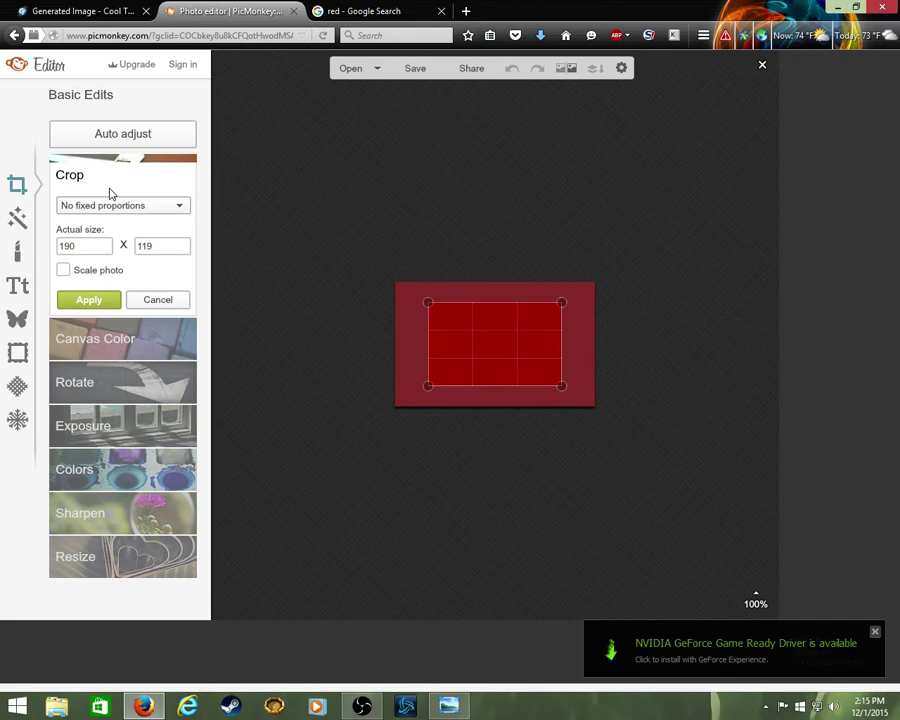
pyautogui.click(167, 208)
pyautogui.moveTo(239, 237); pyautogui.dragTo(239, 287)
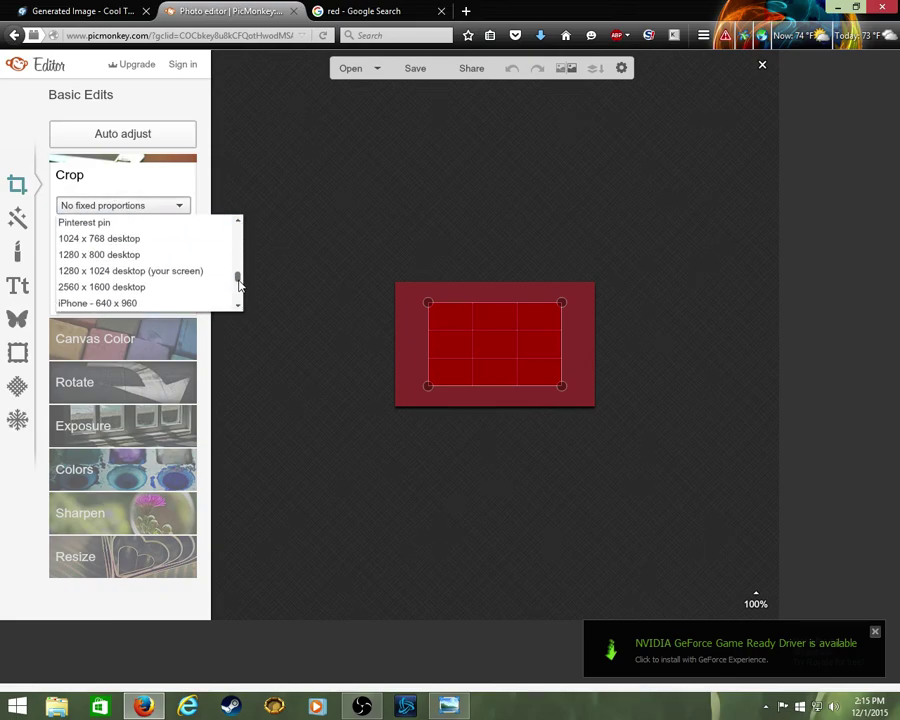
pyautogui.click(135, 288)
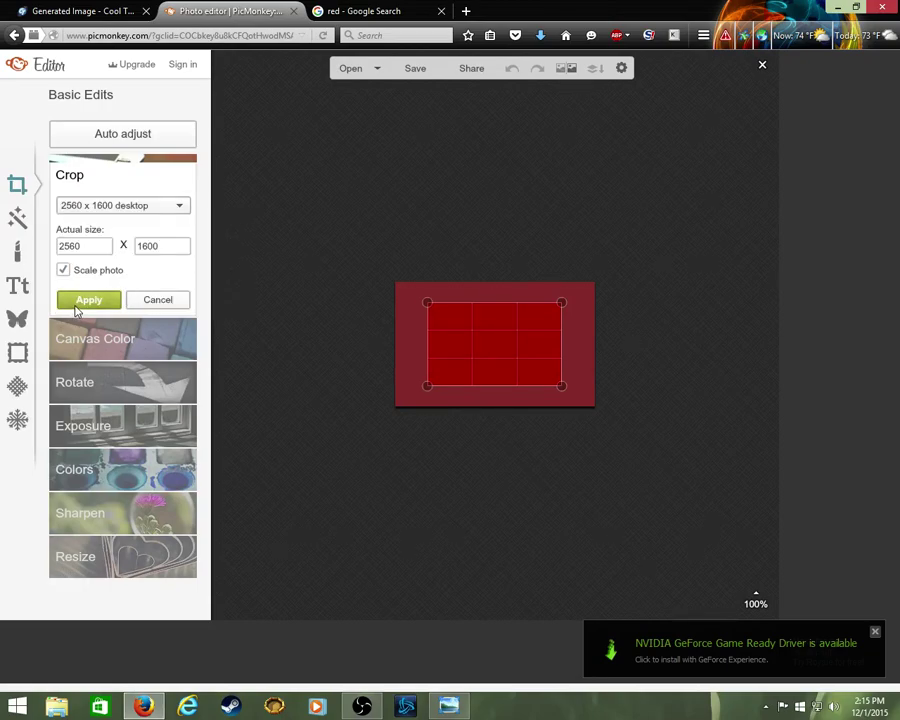
pyautogui.click(85, 300)
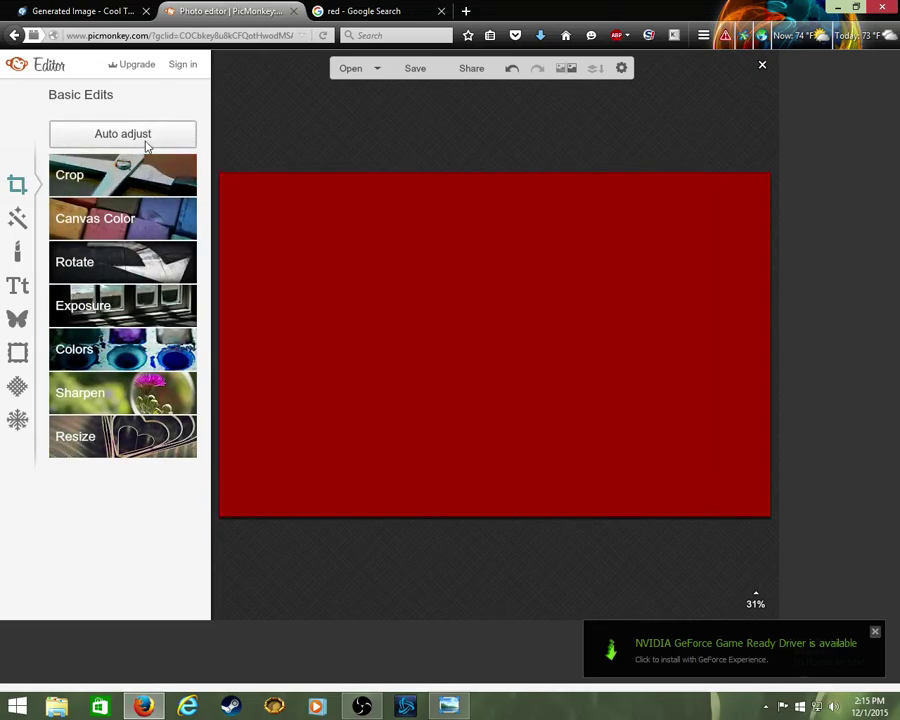
# Step: Add COOL.png from your own files as an overlay on the banner
pyautogui.click(18, 321)
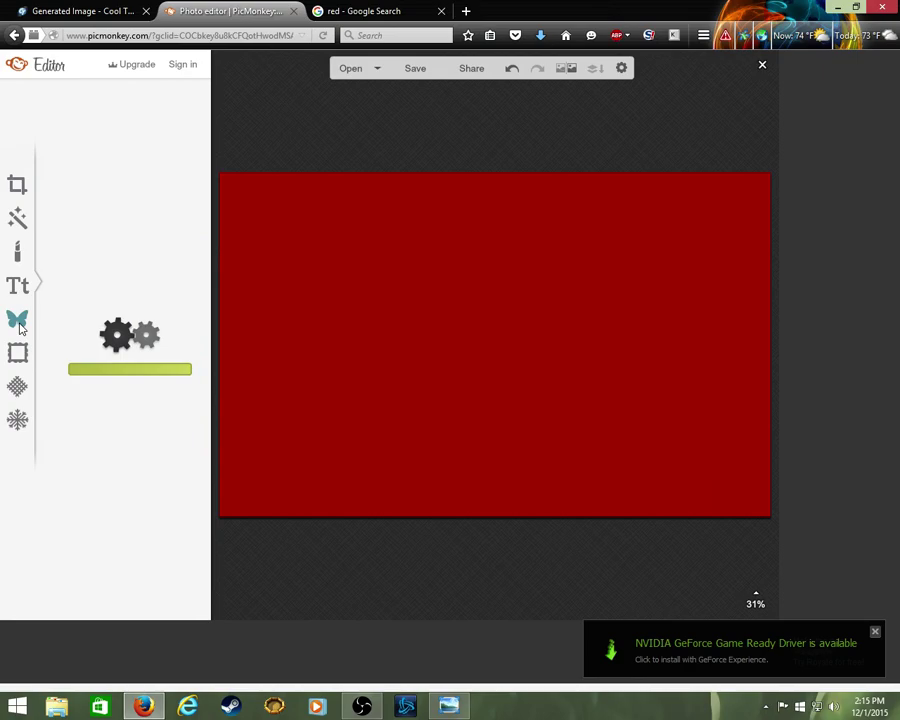
pyautogui.click(165, 137)
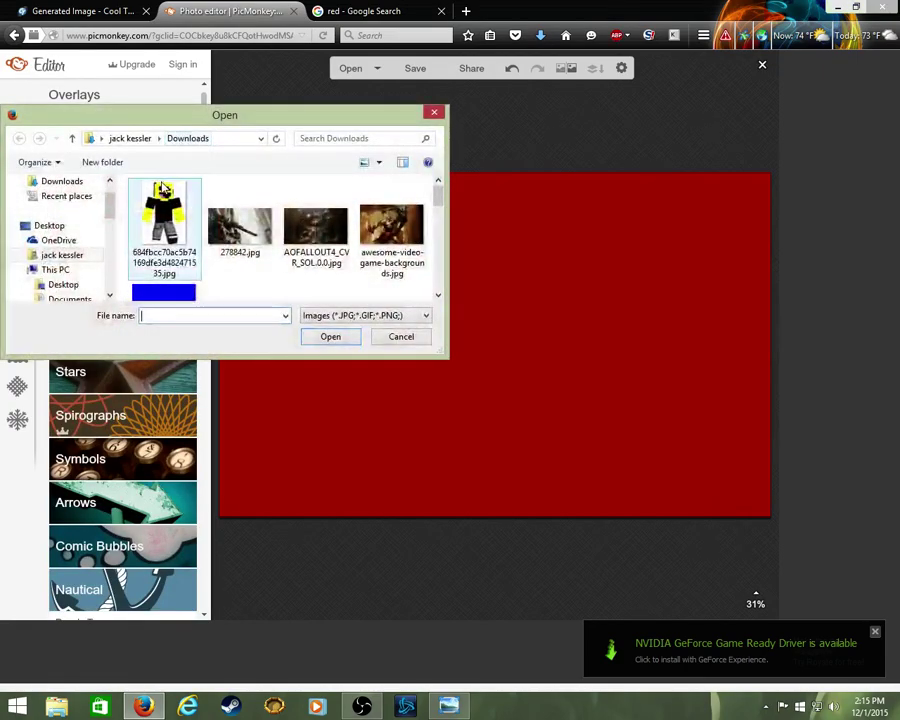
pyautogui.moveTo(437, 195)
pyautogui.mouseDown()
pyautogui.moveTo(438, 280)
pyautogui.moveTo(433, 192)
pyautogui.mouseUp()
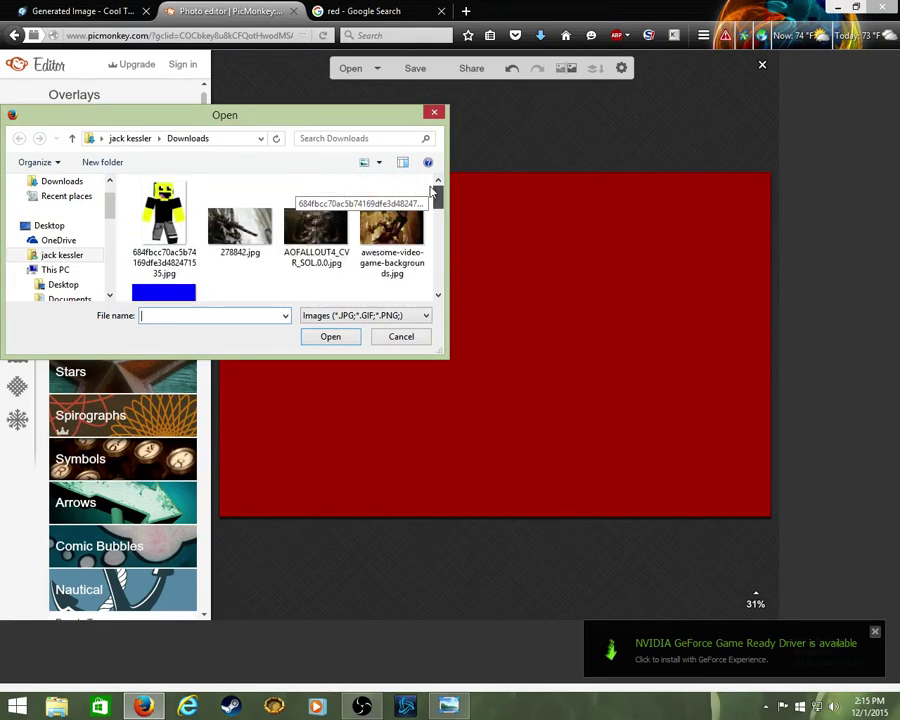
pyautogui.scroll(-2, 300, 210)
pyautogui.doubleClick(262, 234)
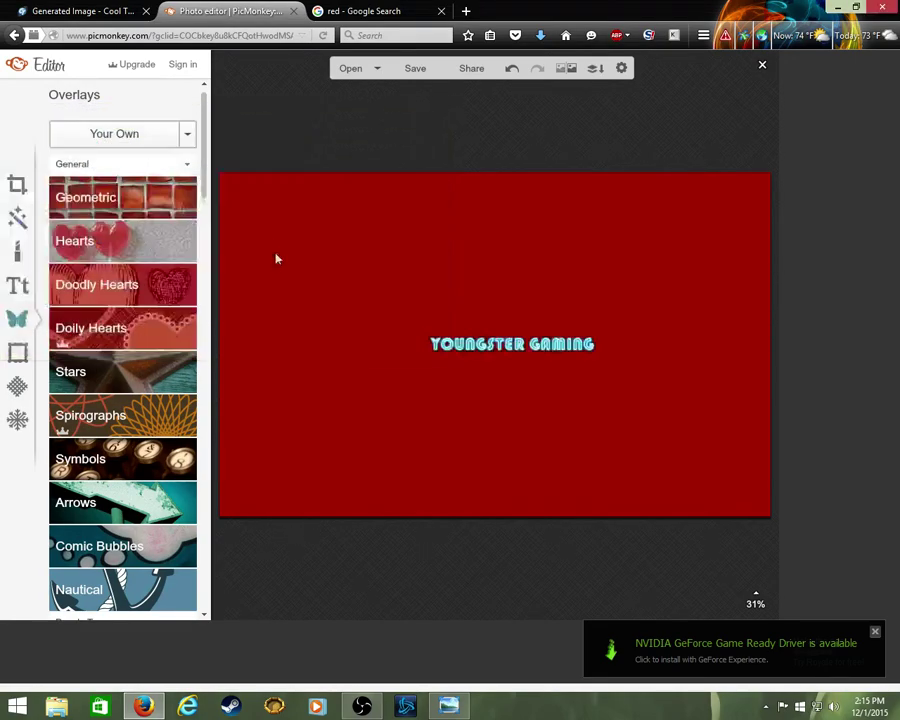
# Step: Move the logo overlay near the top, enlarge it and nudge it slightly left
pyautogui.click(743, 133)
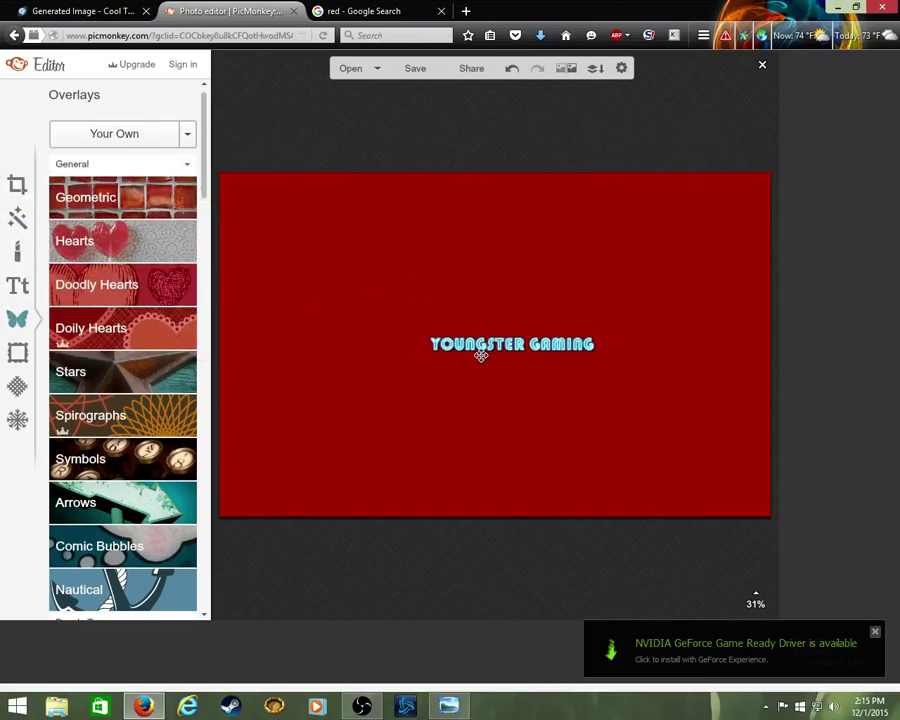
pyautogui.moveTo(482, 350); pyautogui.dragTo(459, 254)
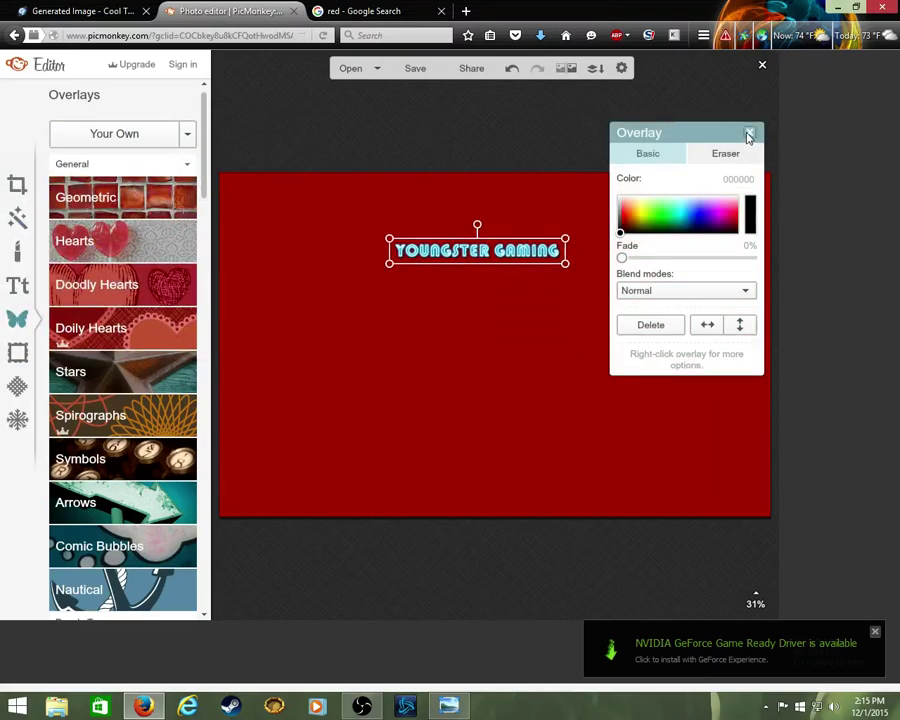
pyautogui.click(749, 133)
pyautogui.click(568, 262)
pyautogui.moveTo(562, 263); pyautogui.dragTo(615, 266)
pyautogui.moveTo(549, 248); pyautogui.dragTo(529, 248)
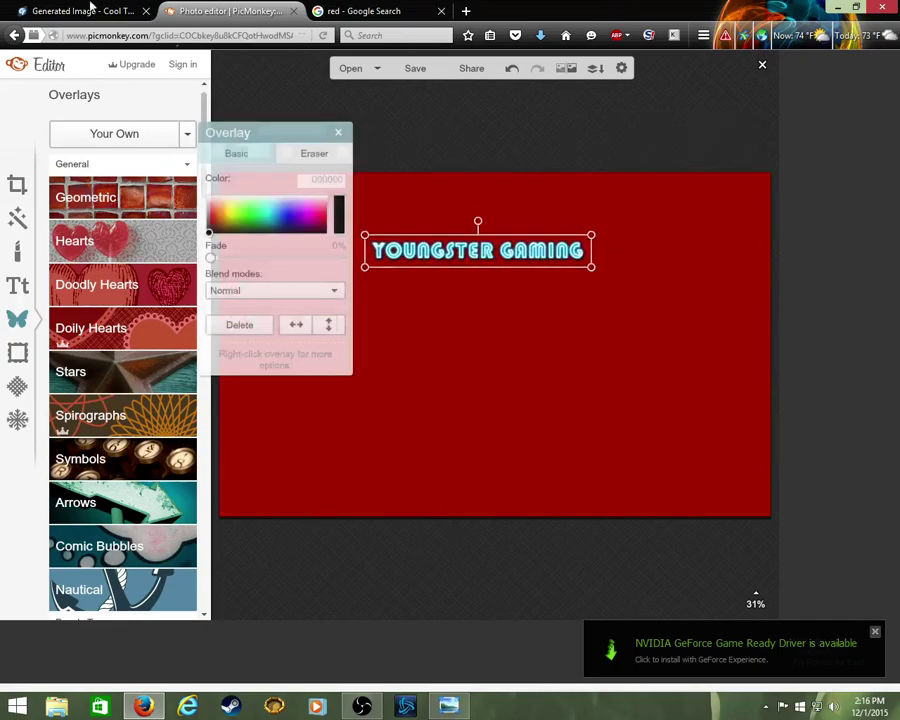
# Step: Back on Cool Text, pick the Skate logo style and clear its default text
pyautogui.click(80, 11)
pyautogui.moveTo(218, 66)
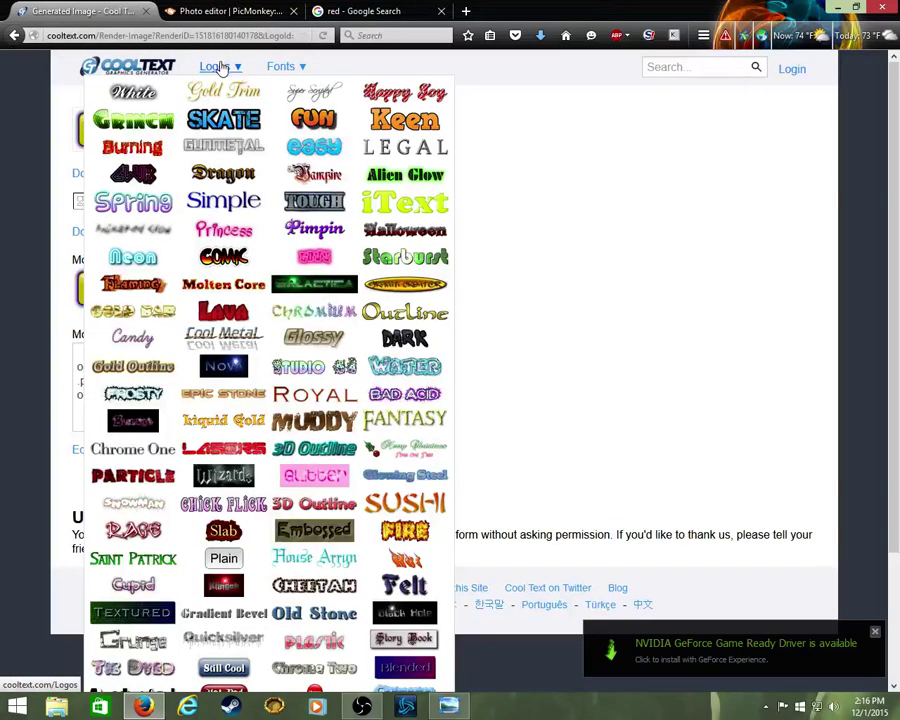
pyautogui.click(228, 124)
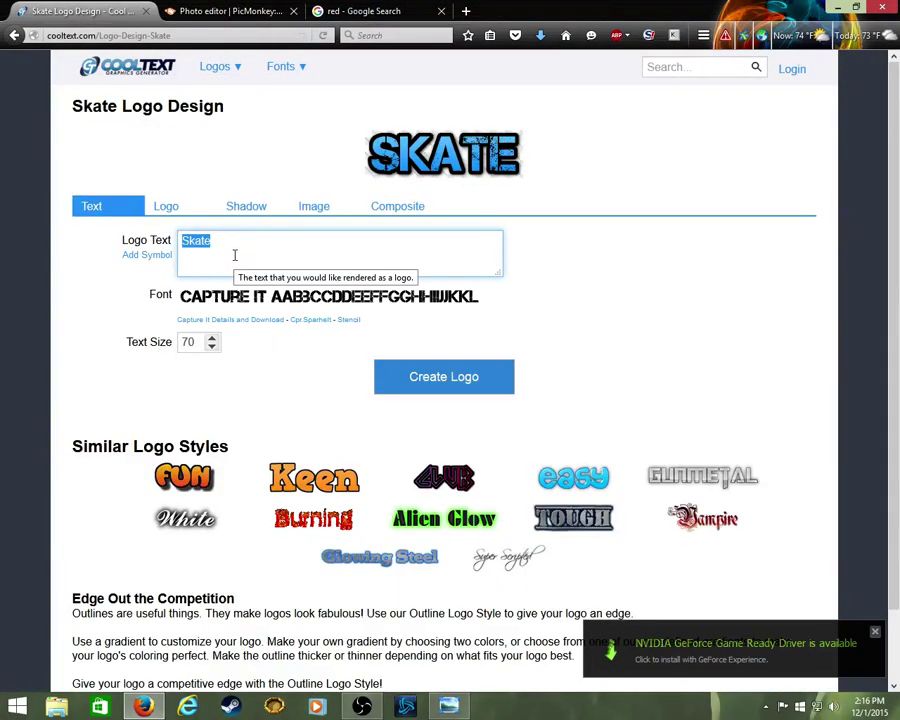
pyautogui.press('BackSpace')
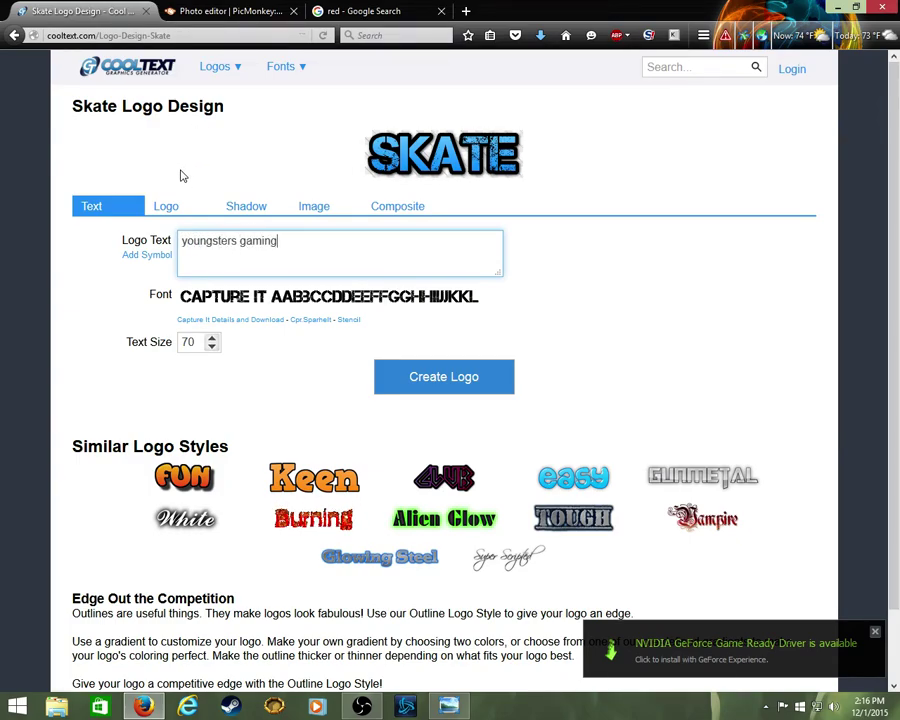
# Step: Lower the text size and generate the 'YOUNGSTERS GAMING' Skate logo
pyautogui.click(212, 352)
pyautogui.click(212, 355)
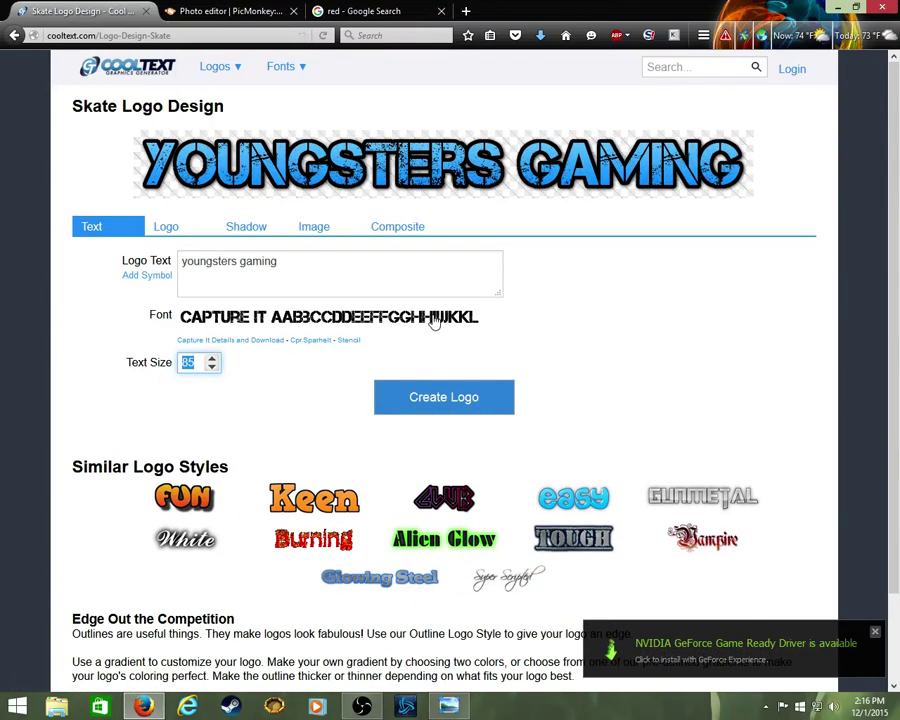
pyautogui.click(166, 226)
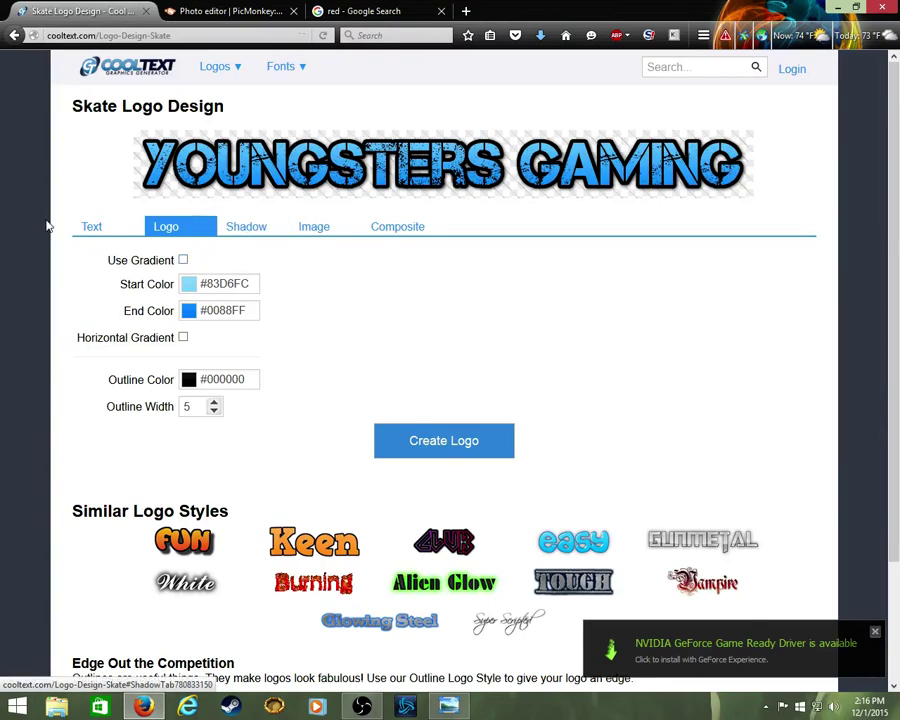
pyautogui.click(91, 226)
pyautogui.click(477, 402)
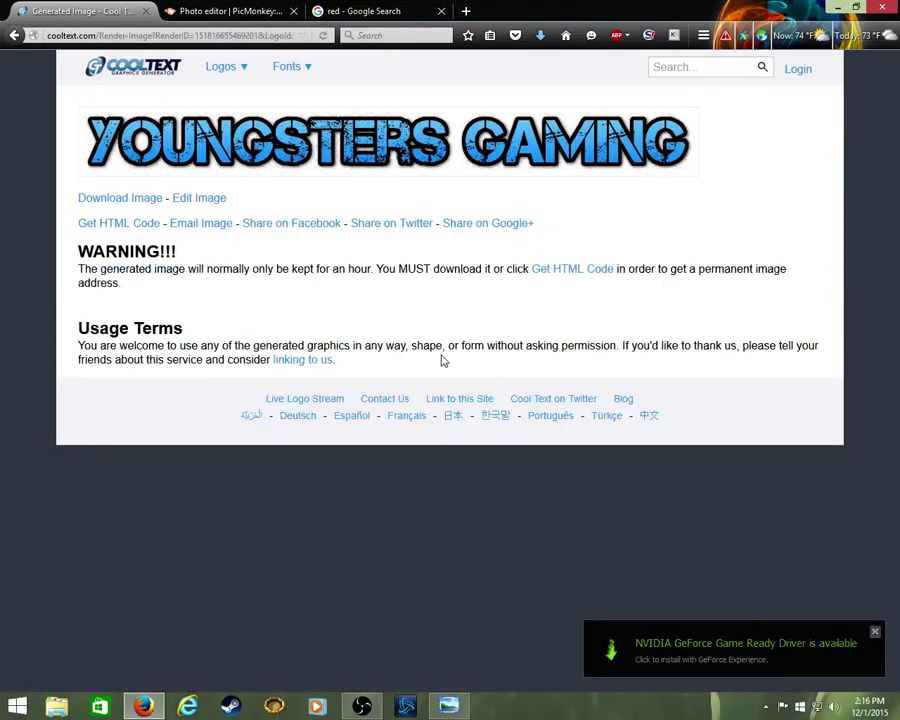
# Step: Save the Cool Text YOUNGSTERS GAMING logo as a PNG in Downloads, then return to the PicMonkey tab
pyautogui.rightClick(236, 150)
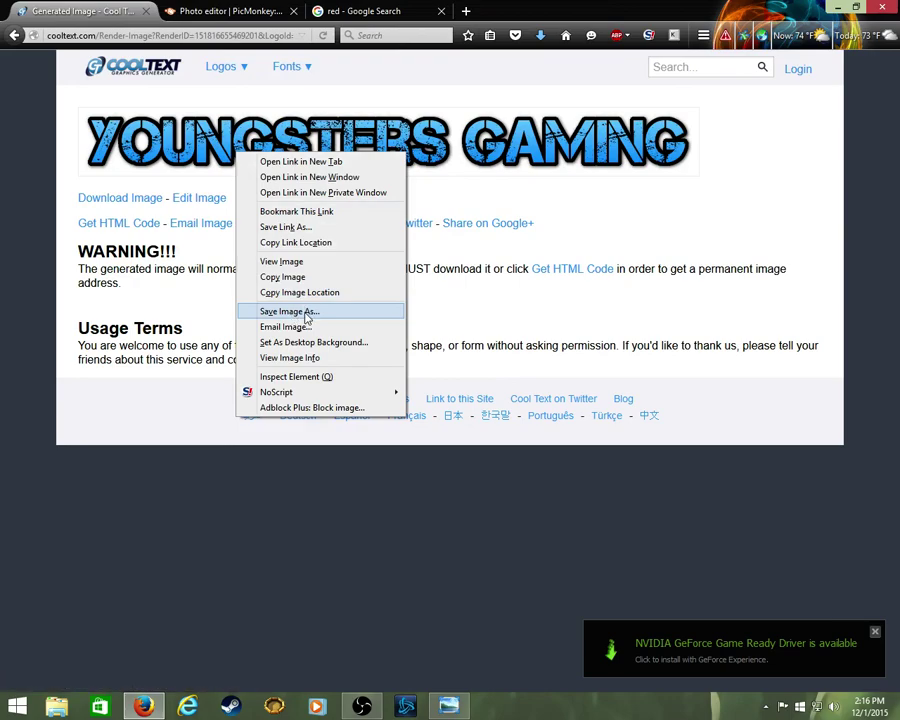
pyautogui.click(302, 312)
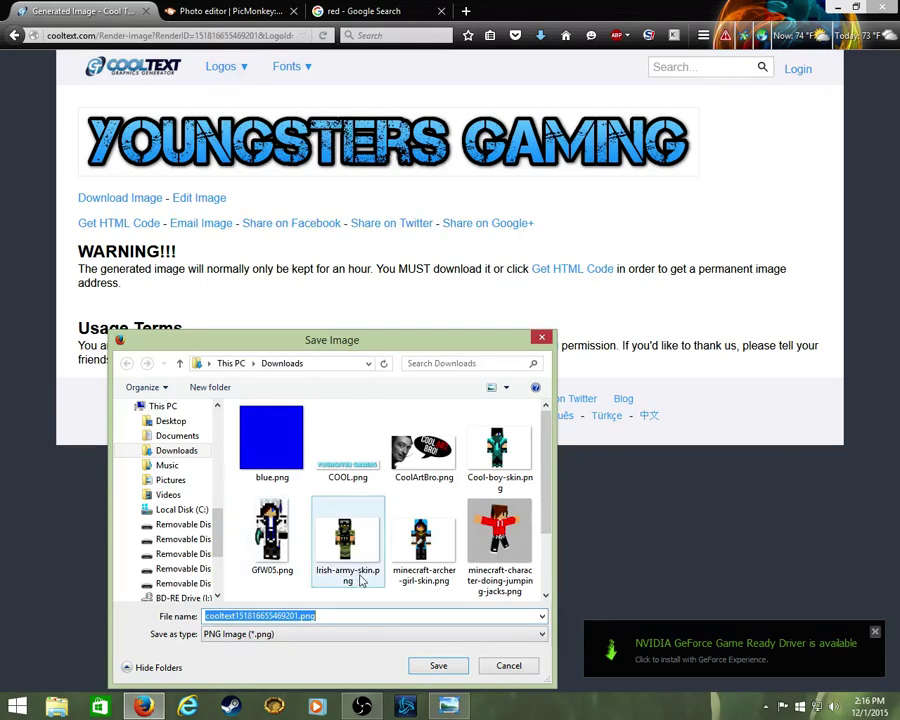
pyautogui.click(436, 662)
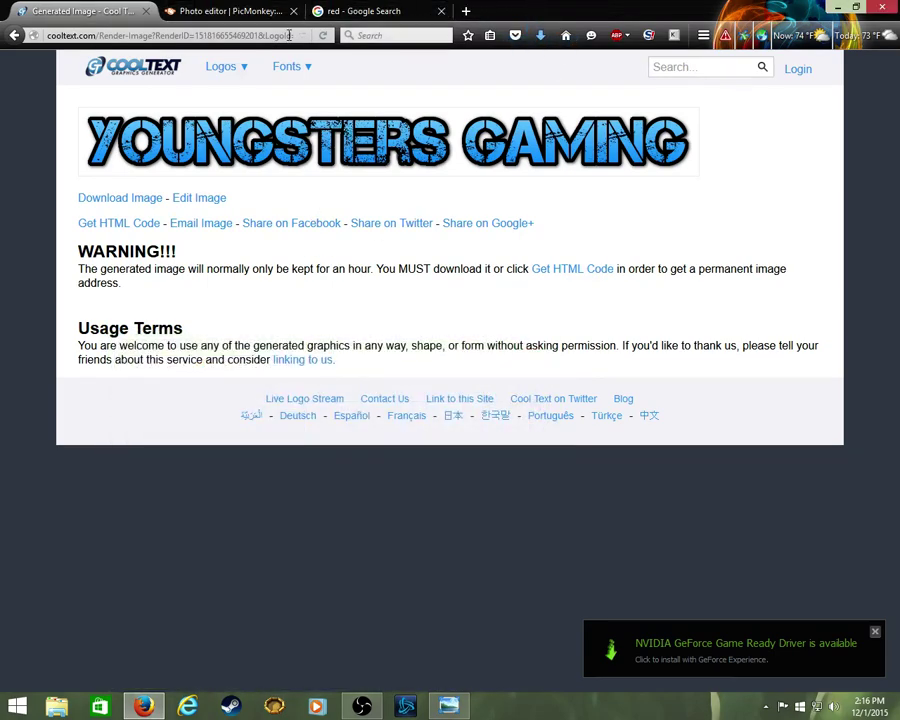
pyautogui.click(366, 11)
pyautogui.click(231, 11)
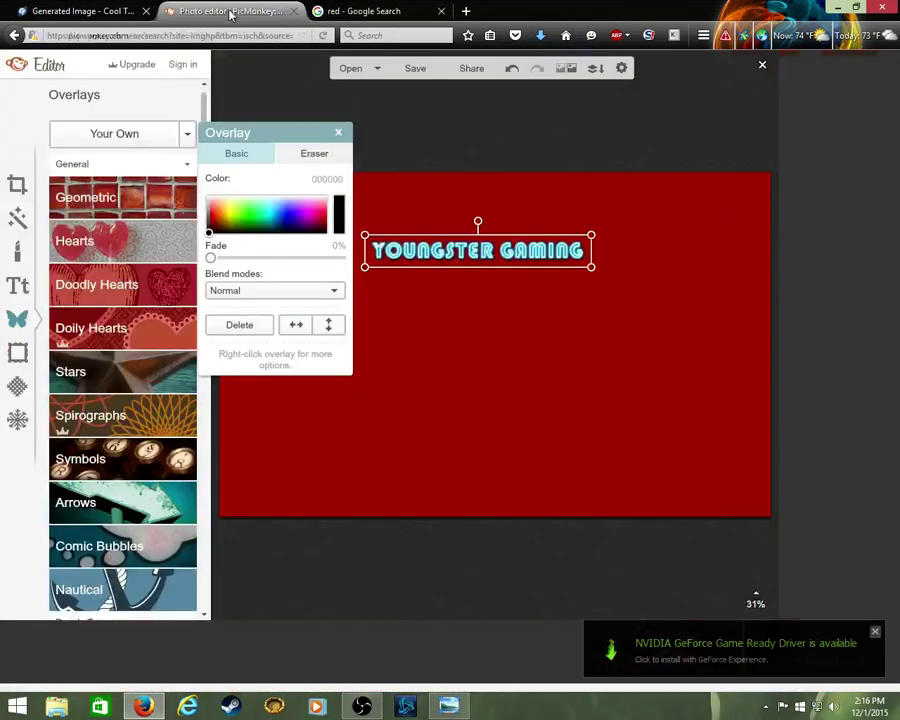
# Step: Add the downloaded Cool Text logo PNG to the banner as a Your Own overlay
pyautogui.click(338, 132)
pyautogui.click(452, 250)
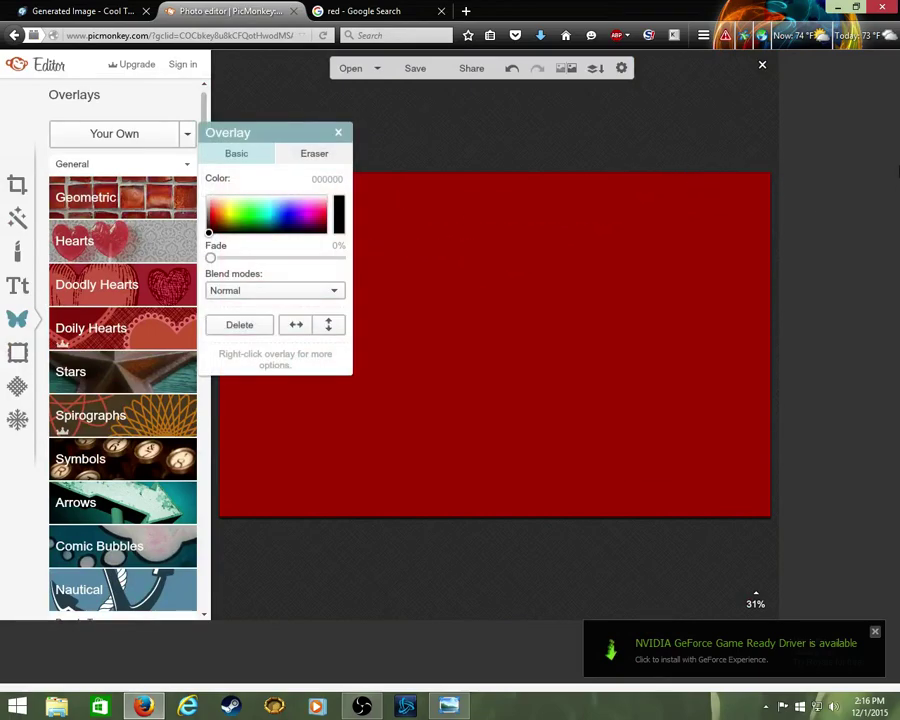
pyautogui.click(185, 134)
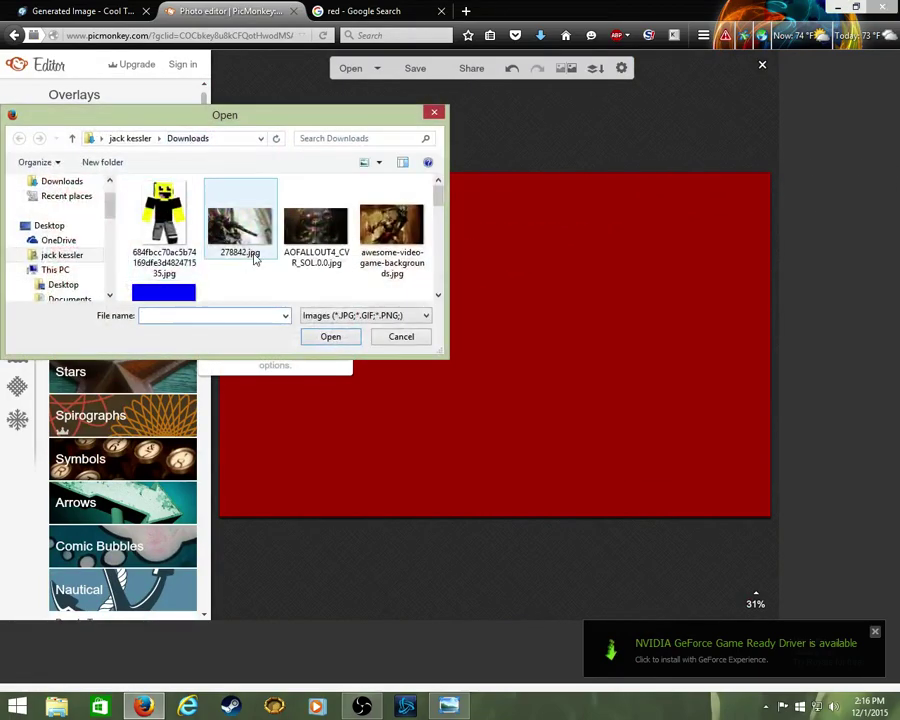
pyautogui.moveTo(439, 200); pyautogui.dragTo(435, 232)
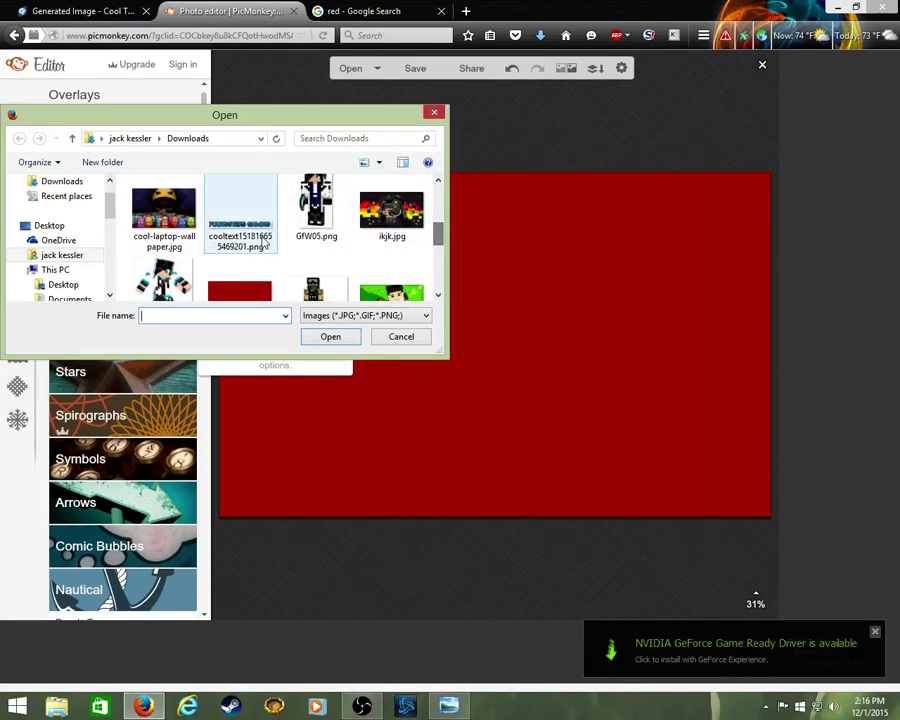
pyautogui.click(265, 245)
pyautogui.click(331, 337)
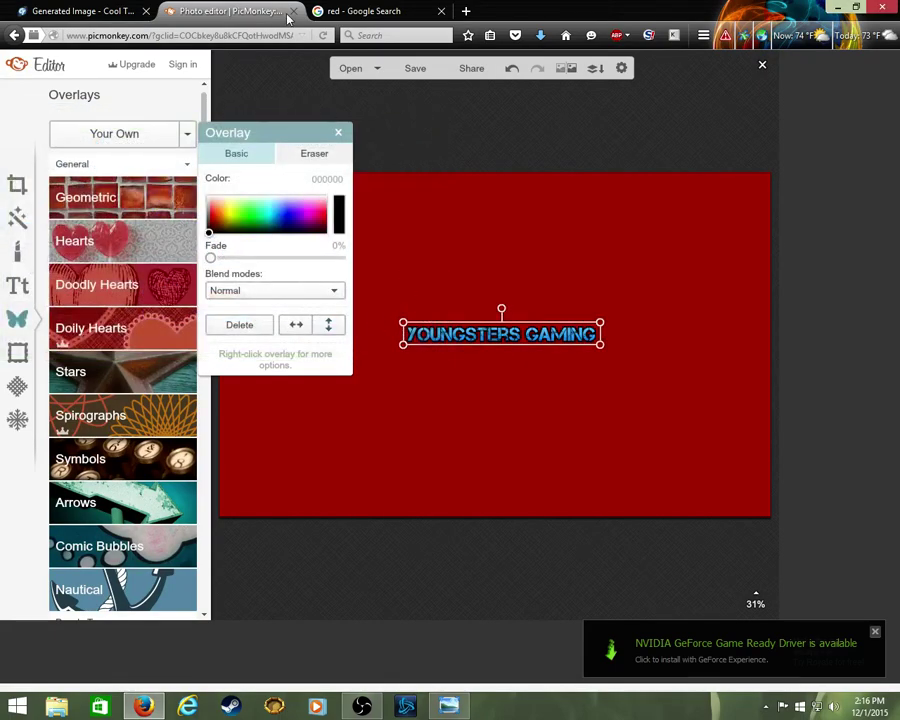
# Step: Enlarge the logo overlay and position it slightly above the canvas centre
pyautogui.click(334, 133)
pyautogui.moveTo(506, 341); pyautogui.dragTo(490, 262)
pyautogui.click(600, 268)
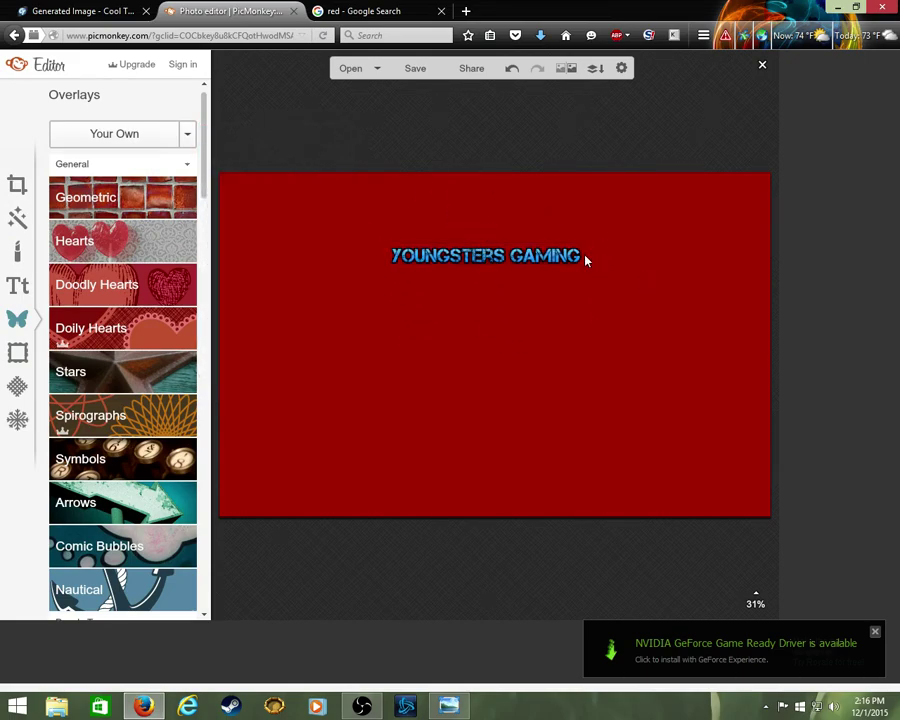
pyautogui.moveTo(580, 257); pyautogui.dragTo(670, 310)
pyautogui.moveTo(516, 312); pyautogui.dragTo(435, 310)
# Step: Search Google Images for 'xbox one controller eating a dorrito' instead of 'red'
pyautogui.click(308, 10)
pyautogui.scroll(5, 386, 538)
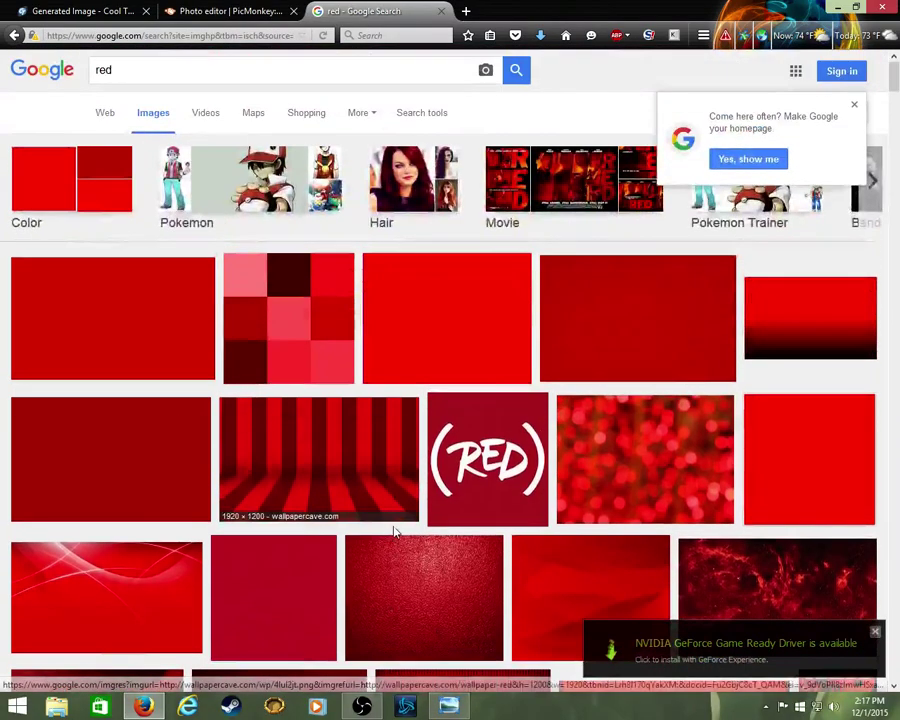
pyautogui.moveTo(154, 67); pyautogui.dragTo(23, 74)
pyautogui.press('BackSpace')
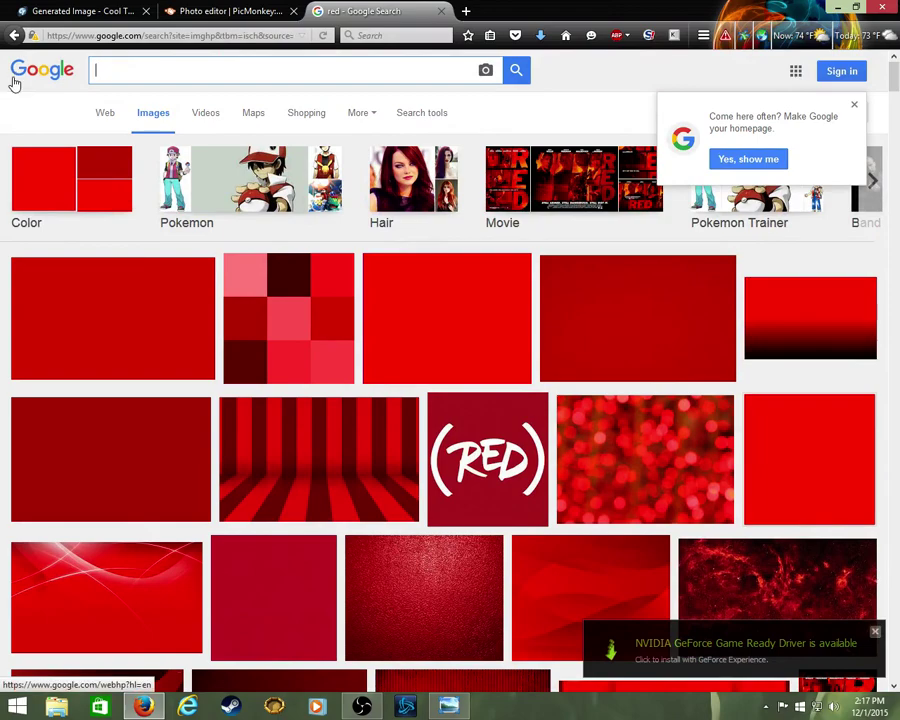
pyautogui.write('xn')
pyautogui.press('BackSpace')
pyautogui.write('b')
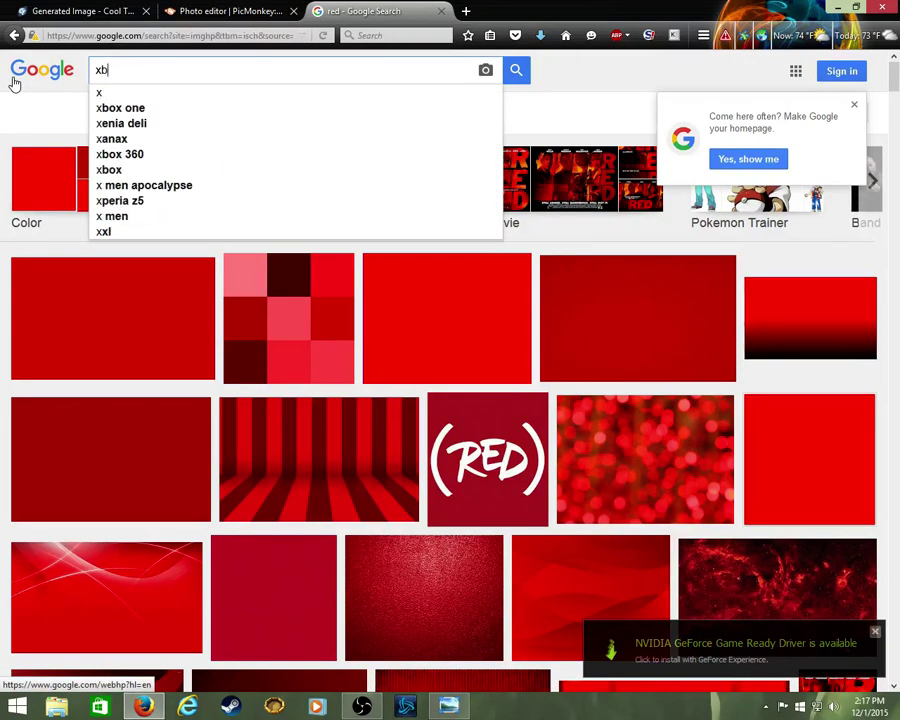
pyautogui.write('ox onec')
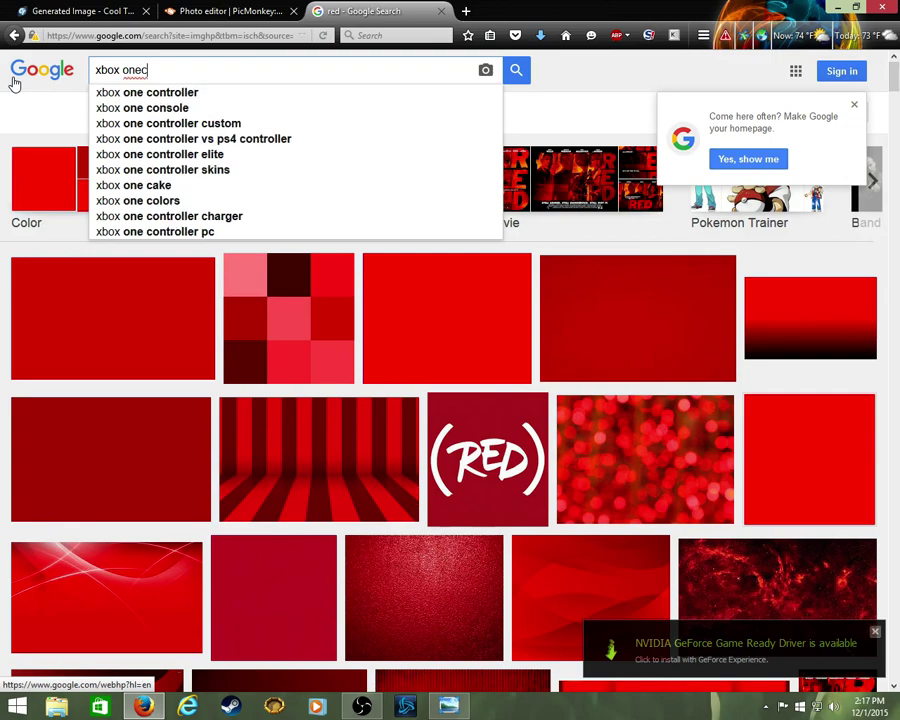
pyautogui.press('BackSpace')
pyautogui.write('contro')
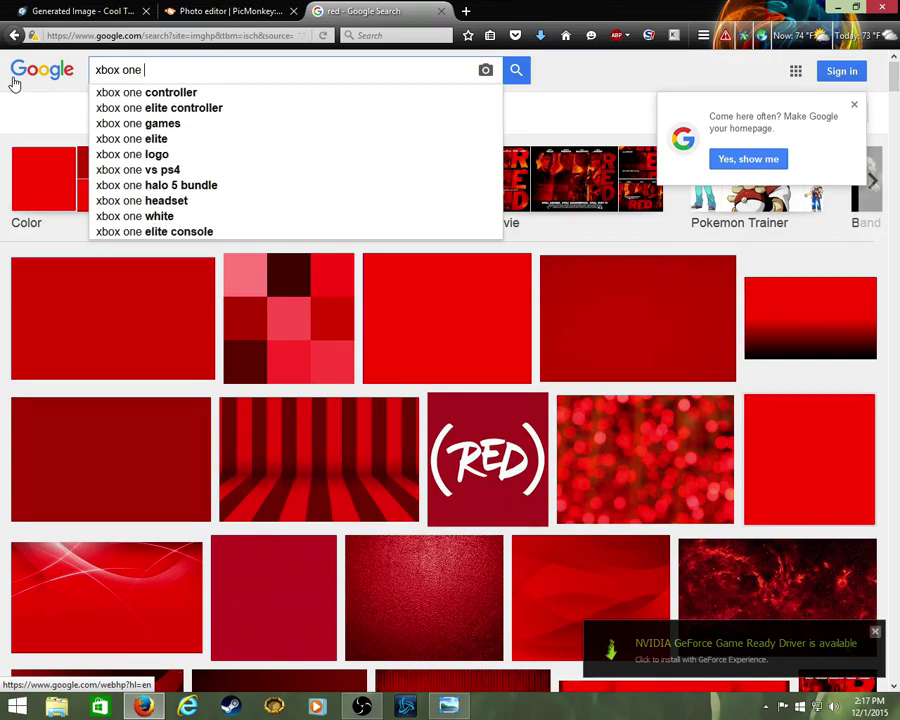
pyautogui.write('lle')
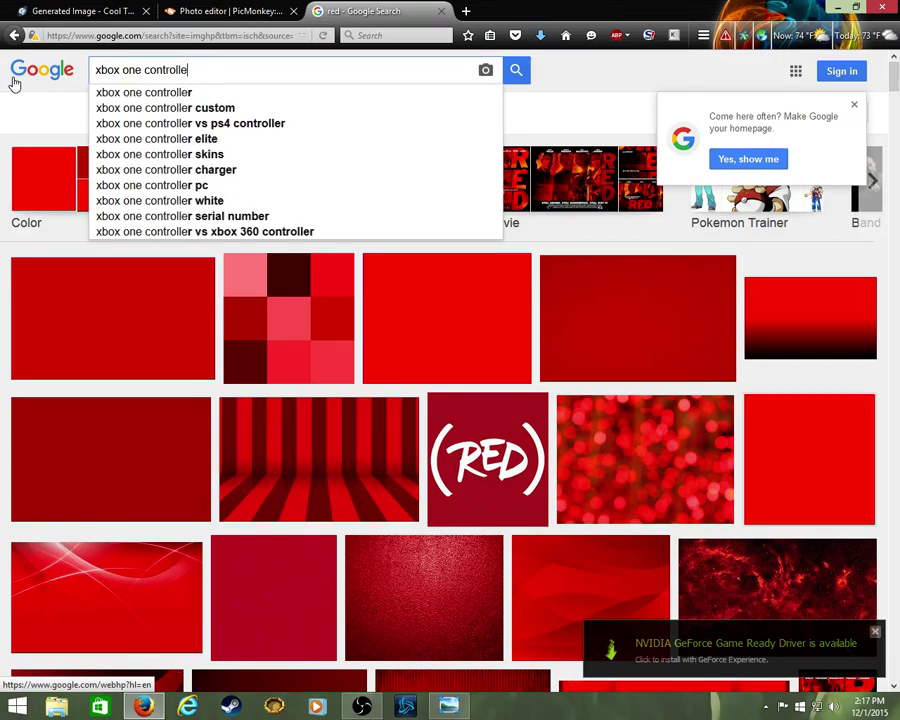
pyautogui.write('r eating')
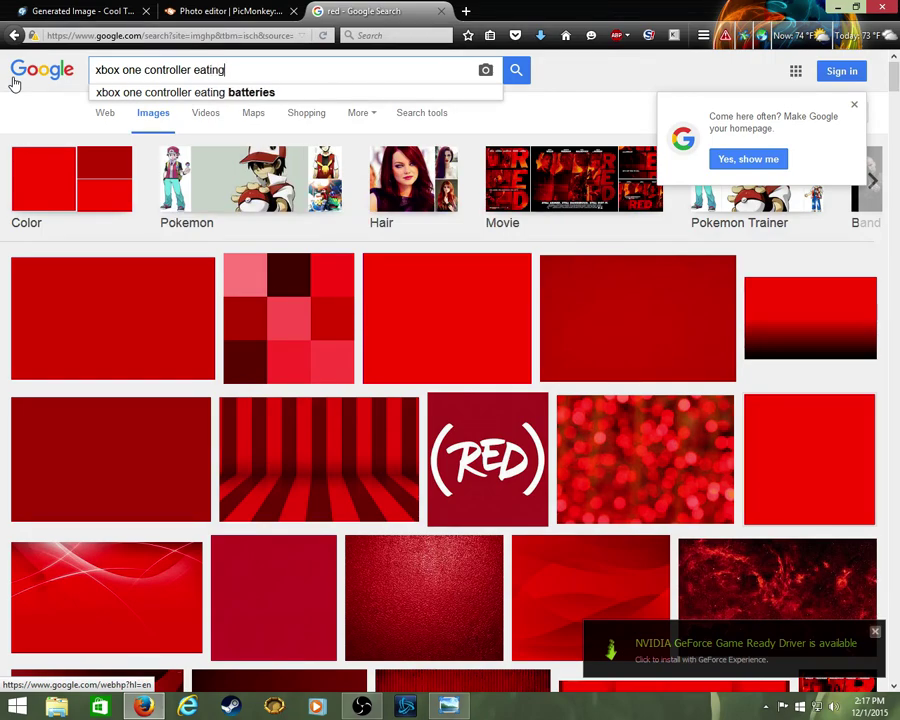
pyautogui.write('a')
pyautogui.press('BackSpace')
pyautogui.press('BackSpace')
pyautogui.write('d')
pyautogui.press('BackSpace')
pyautogui.write('a')
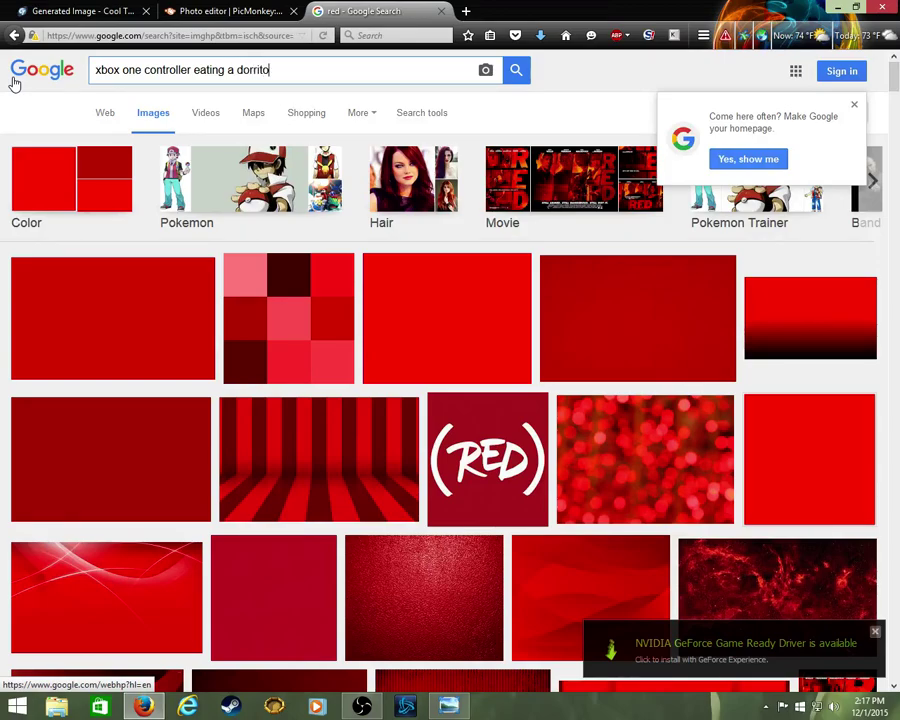
pyautogui.write(' dorrito')
pyautogui.press('Return')
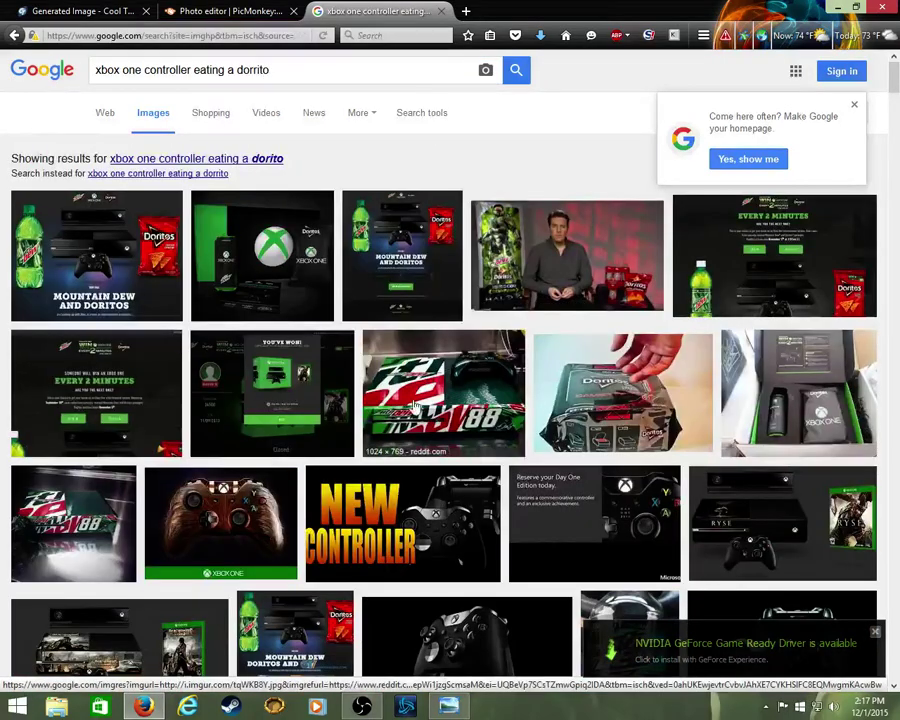
# Step: Save the brown furry controller picture from the results to the computer
pyautogui.scroll(-4, 414, 404)
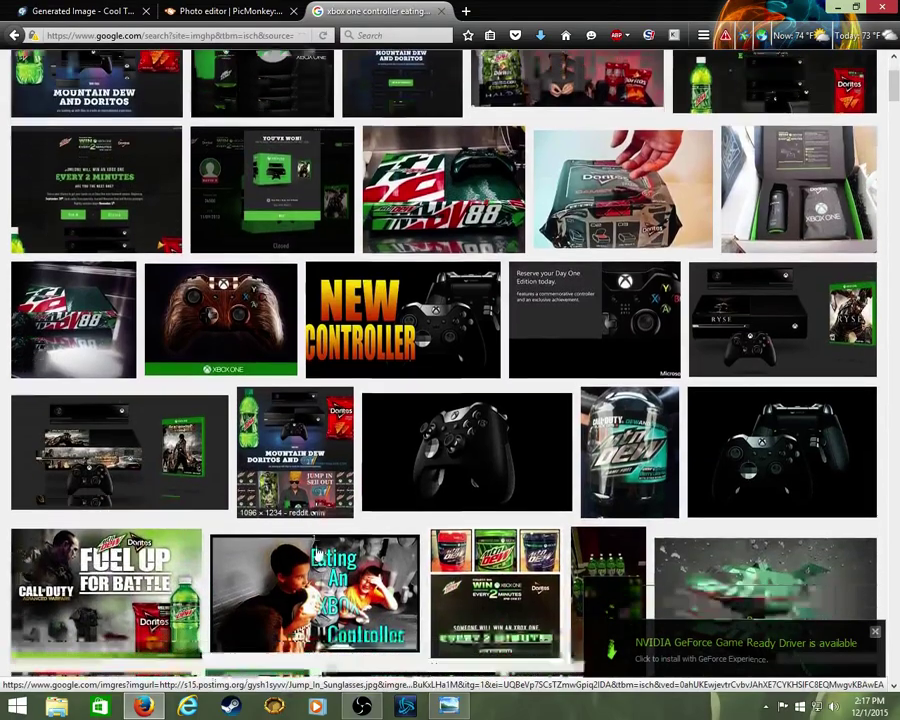
pyautogui.scroll(-5, 316, 553)
pyautogui.scroll(-6, 316, 553)
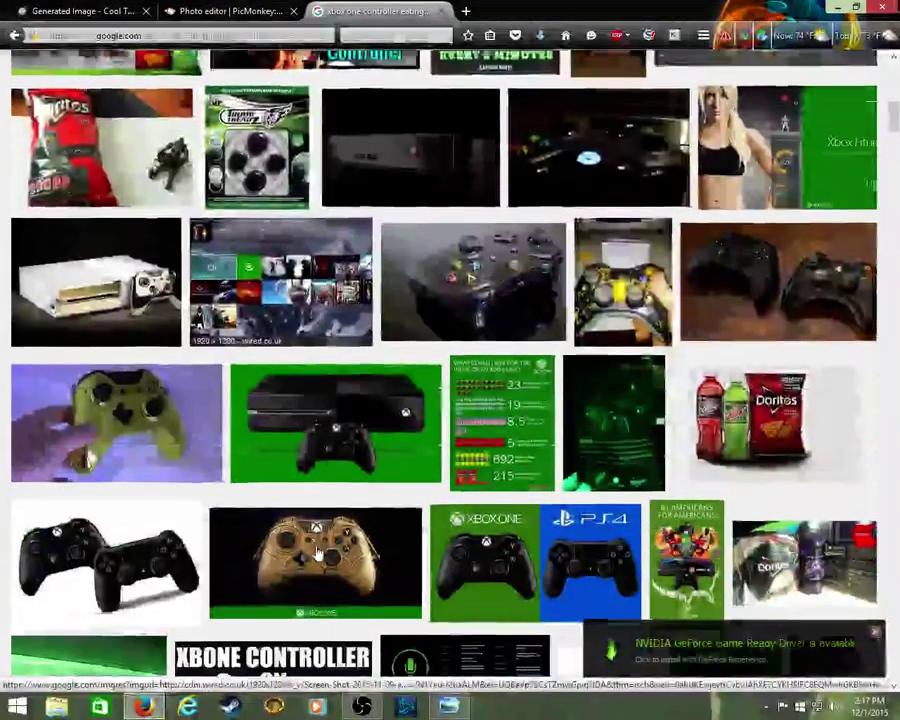
pyautogui.scroll(-3, 316, 553)
pyautogui.scroll(-6, 316, 553)
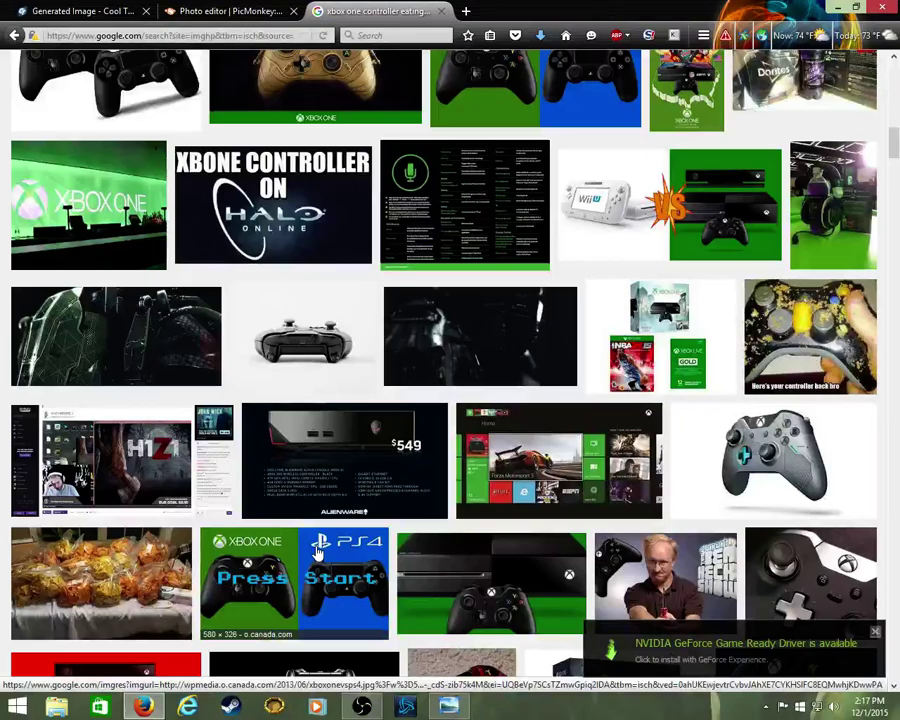
pyautogui.scroll(-6, 316, 553)
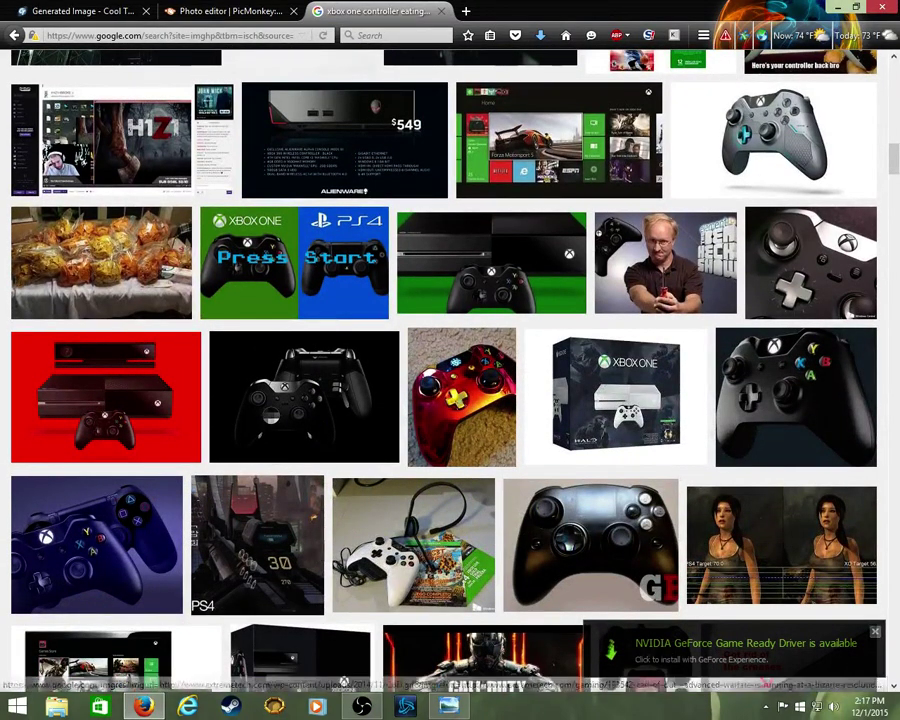
pyautogui.scroll(9, 487, 635)
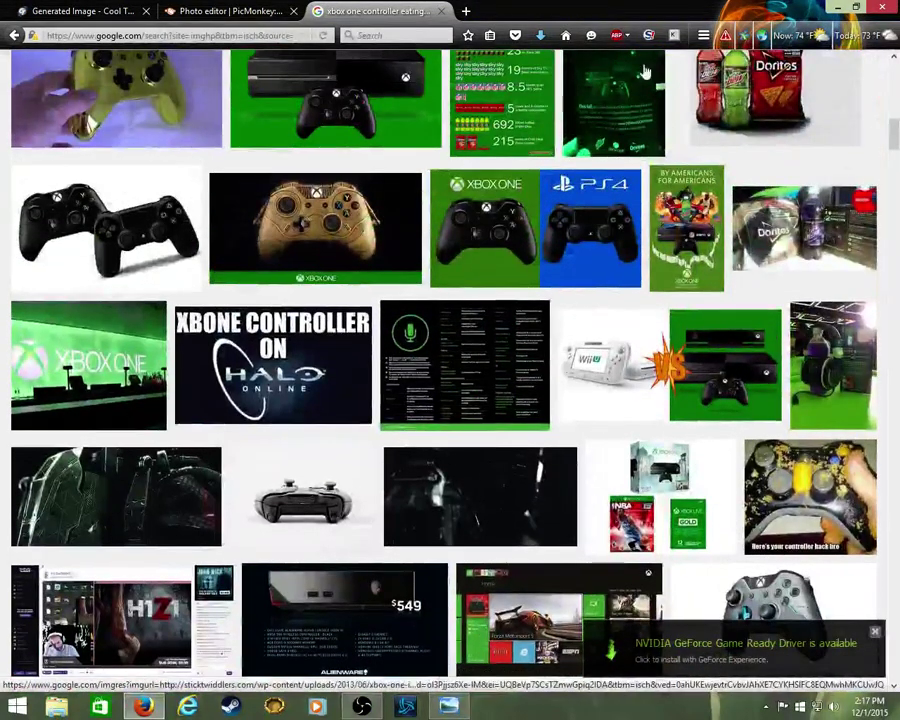
pyautogui.scroll(2, 270, 400)
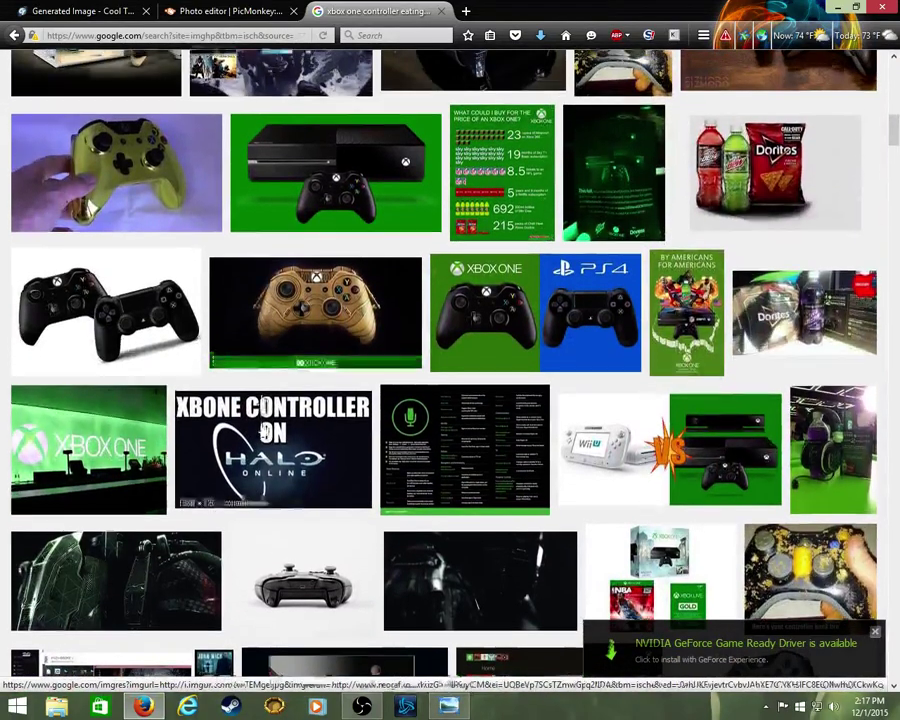
pyautogui.scroll(16, 282, 396)
pyautogui.click(225, 388)
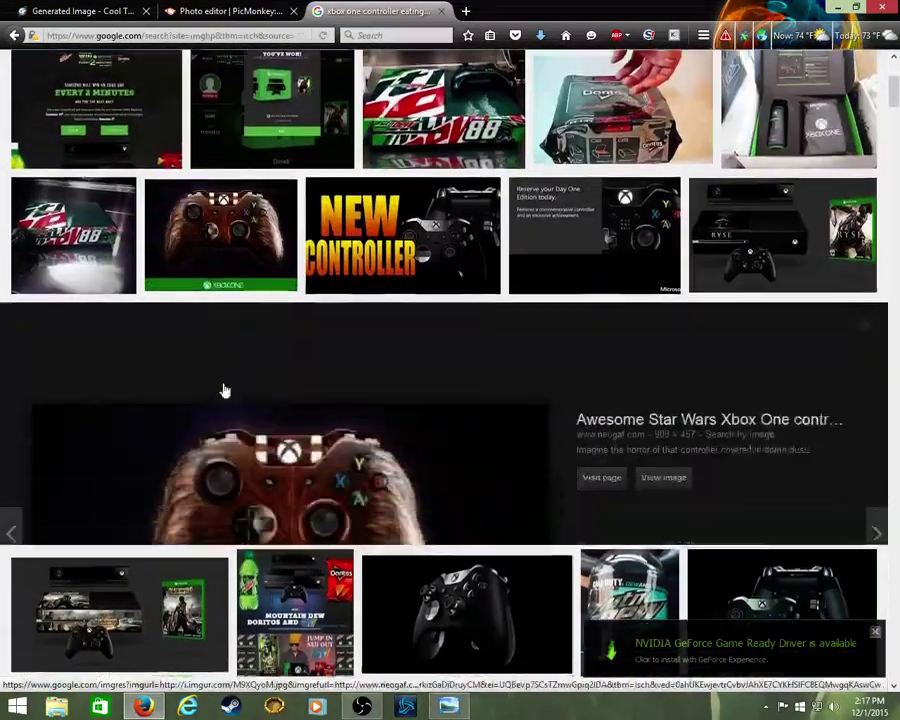
pyautogui.rightClick(323, 420)
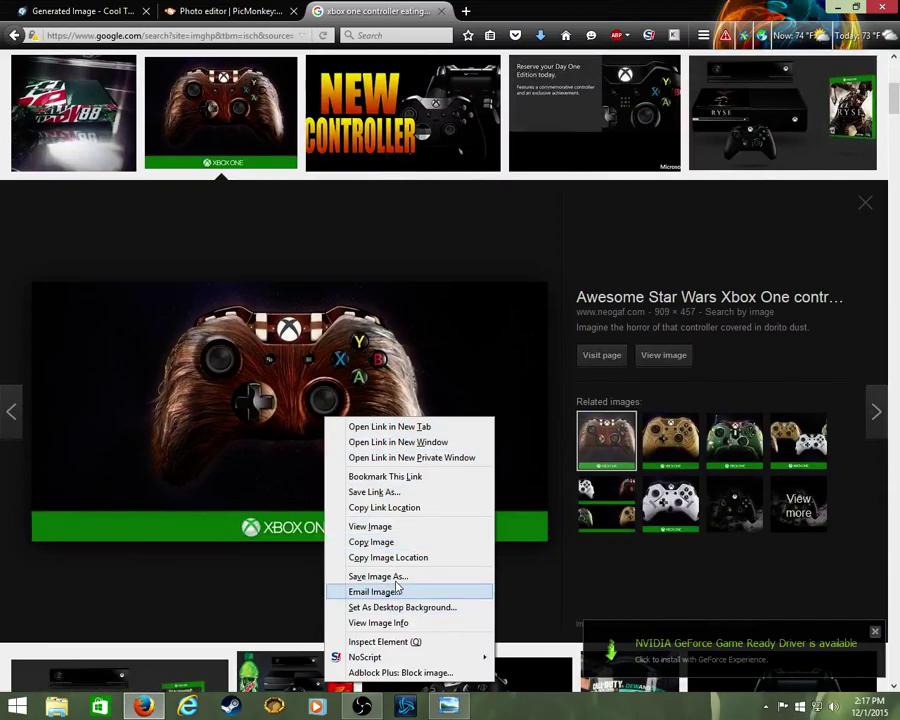
pyautogui.click(392, 577)
pyautogui.click(445, 666)
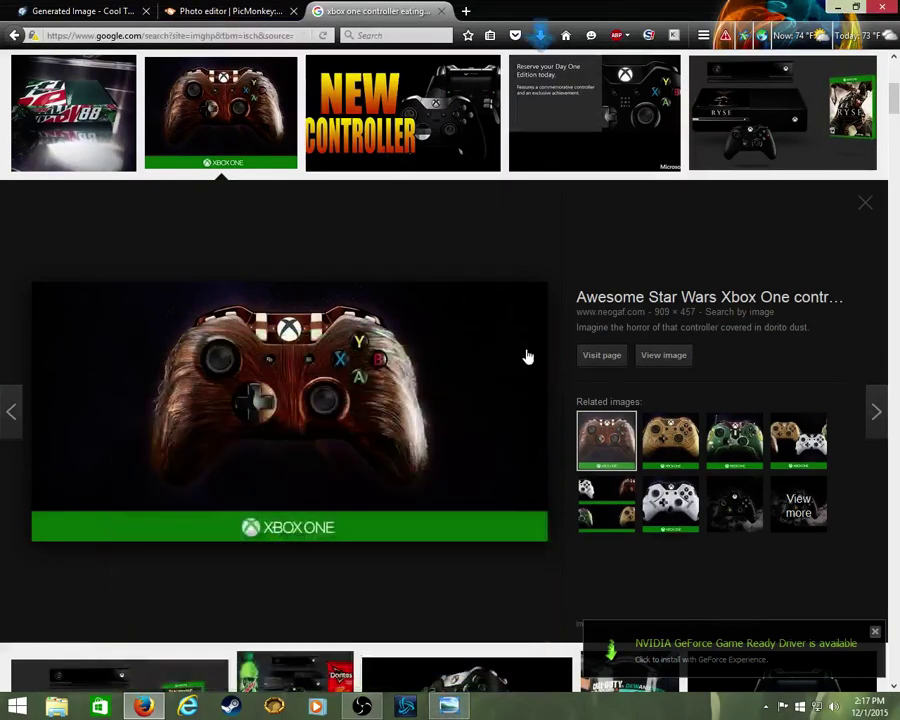
# Step: Add the downloaded controller image as an overlay, enlarged beneath the YOUNGSTERS GAMING title
pyautogui.click(865, 203)
pyautogui.click(250, 12)
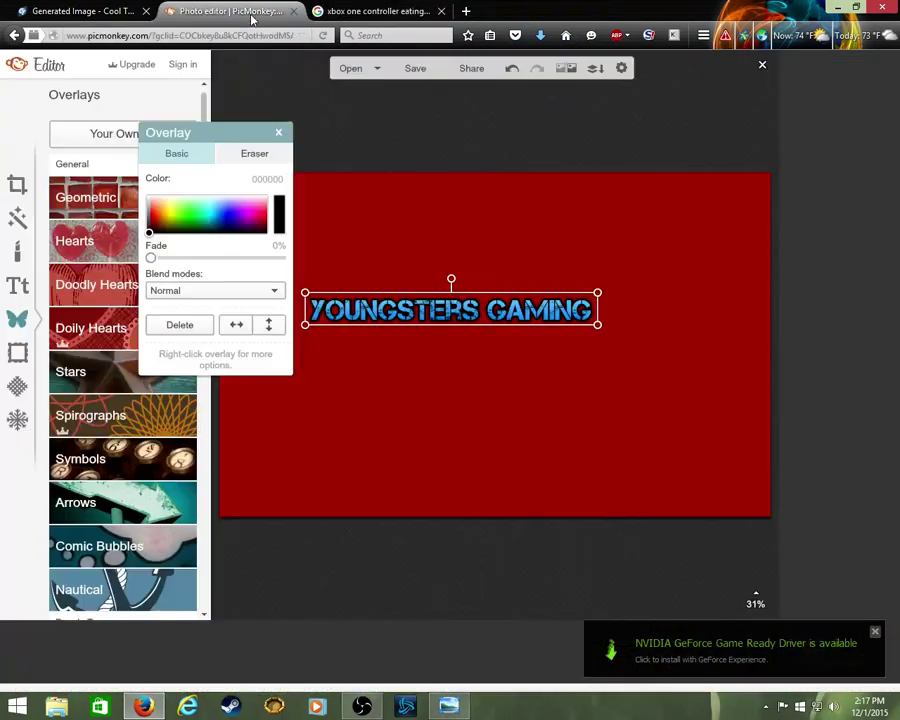
pyautogui.click(279, 133)
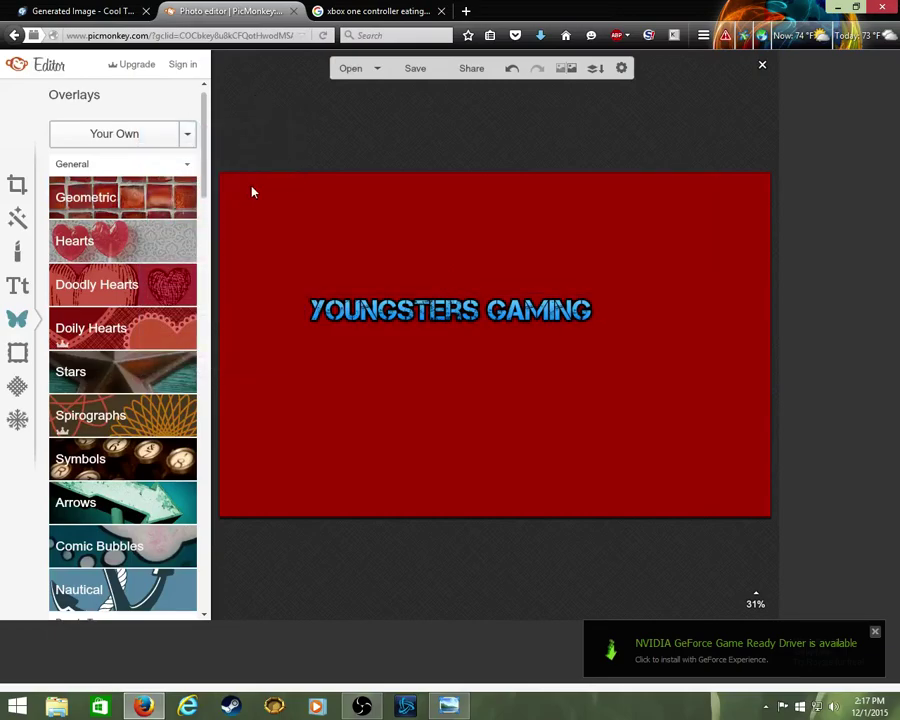
pyautogui.click(190, 139)
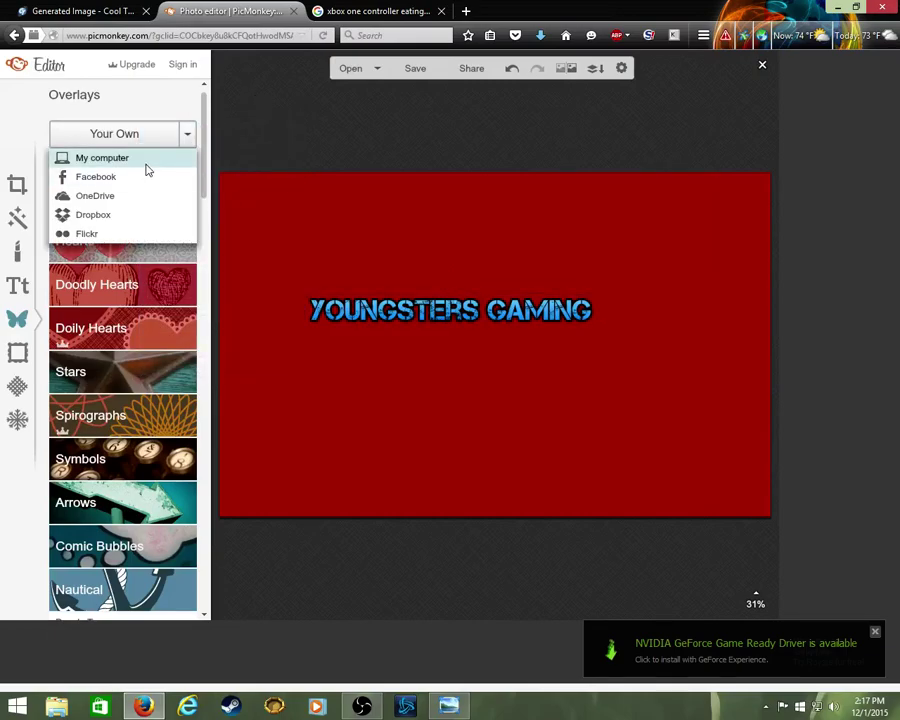
pyautogui.click(146, 160)
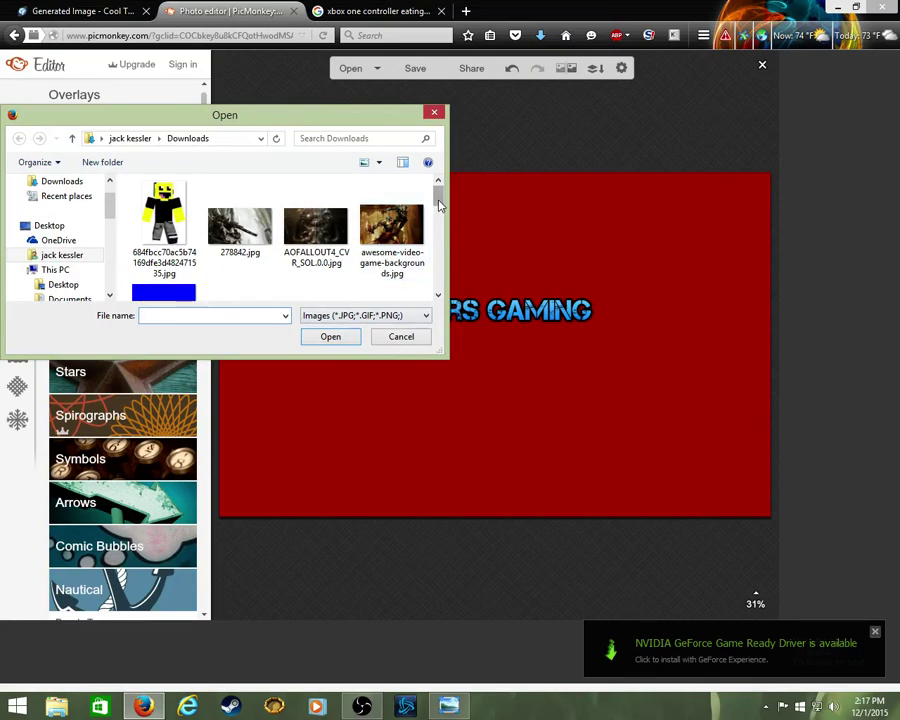
pyautogui.moveTo(438, 194); pyautogui.dragTo(441, 236)
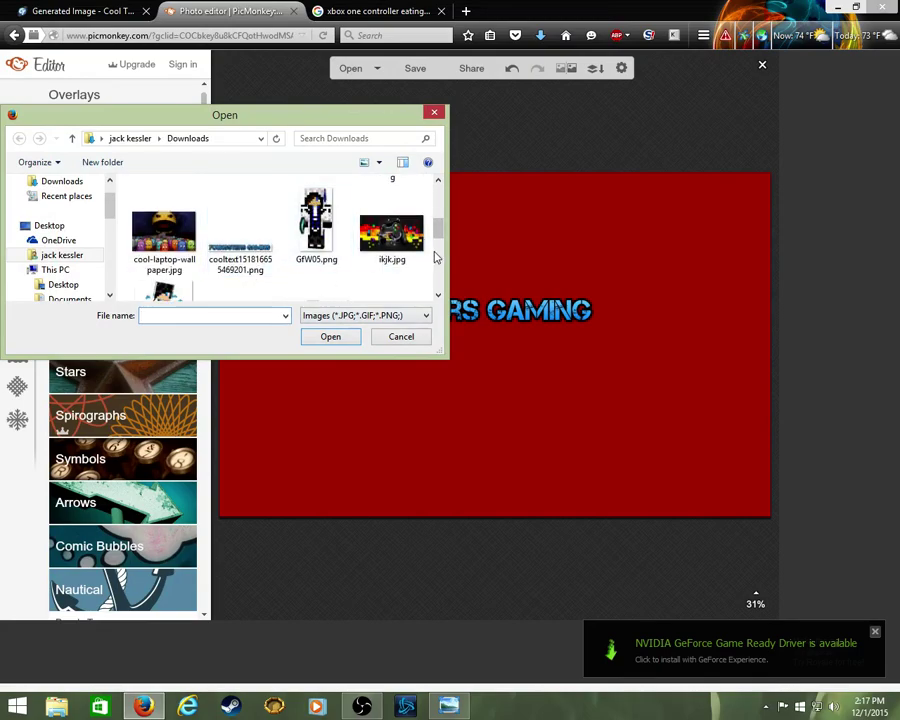
pyautogui.scroll(-3, 400, 250)
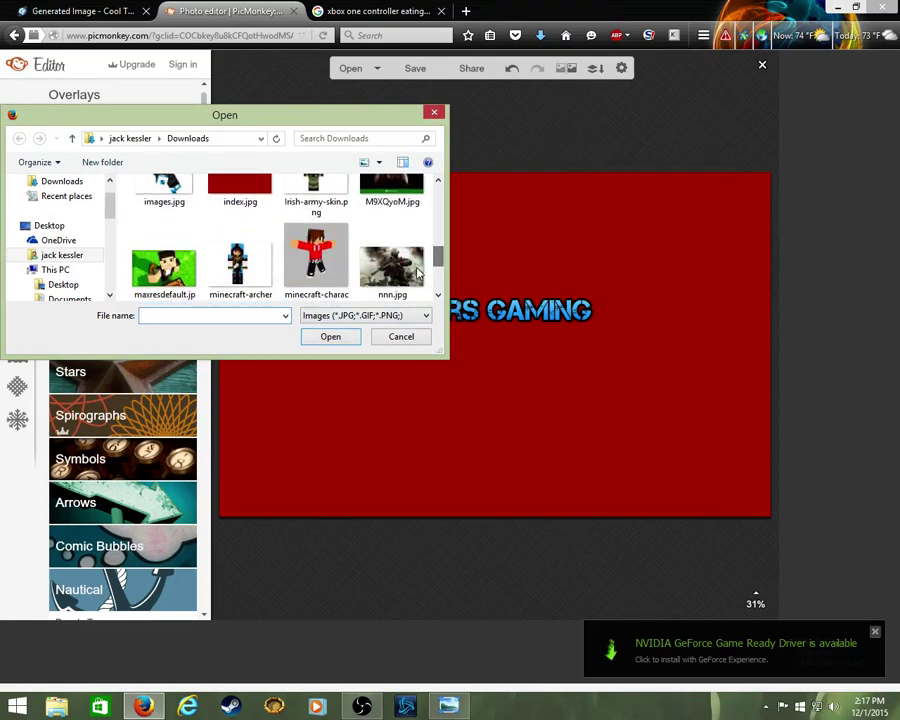
pyautogui.moveTo(440, 262); pyautogui.dragTo(441, 284)
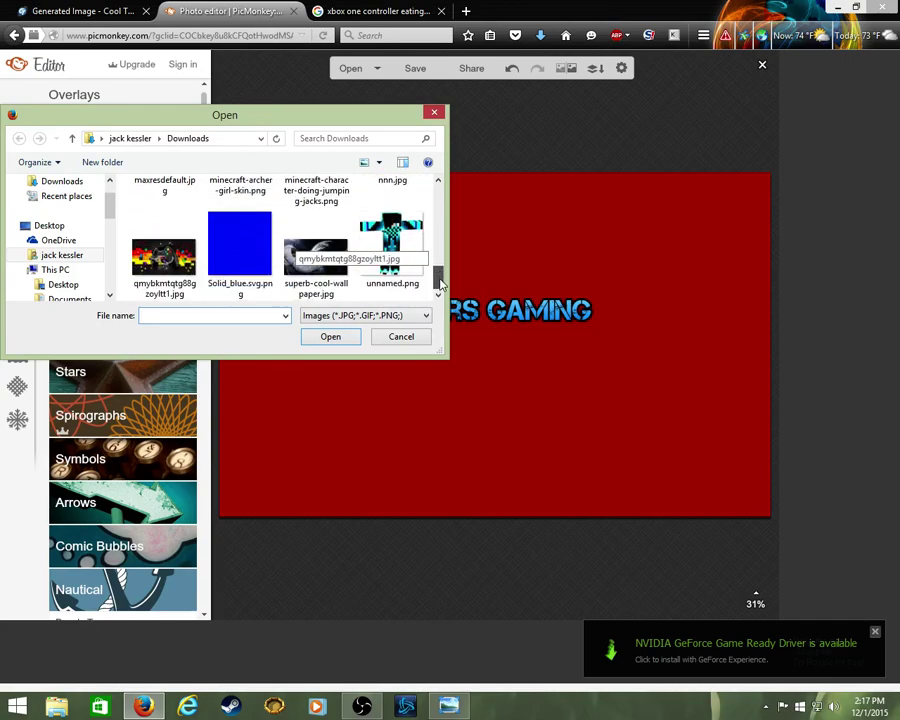
pyautogui.click(178, 260)
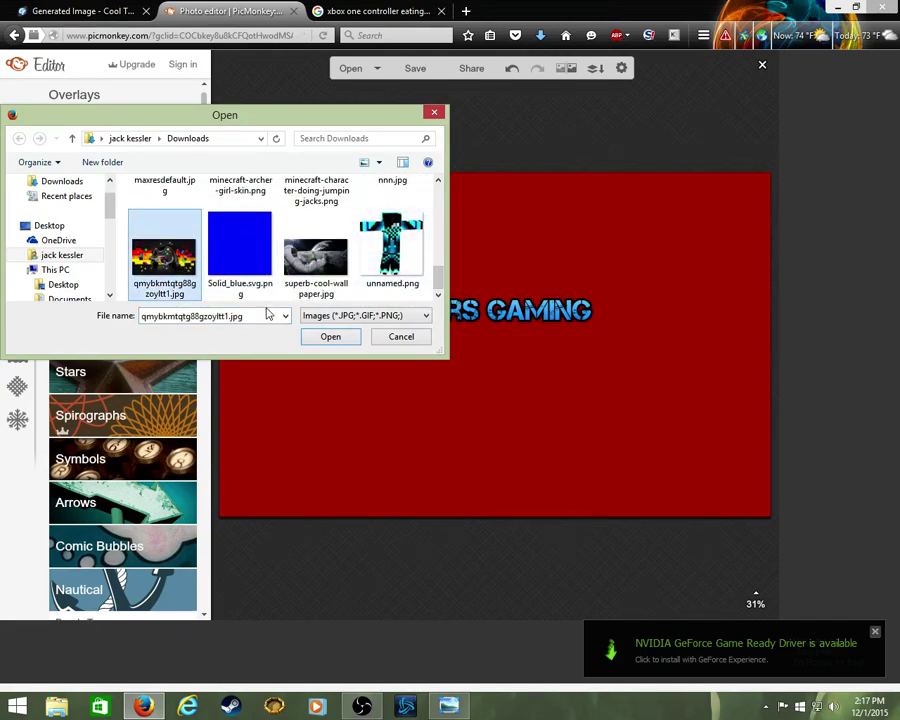
pyautogui.click(351, 341)
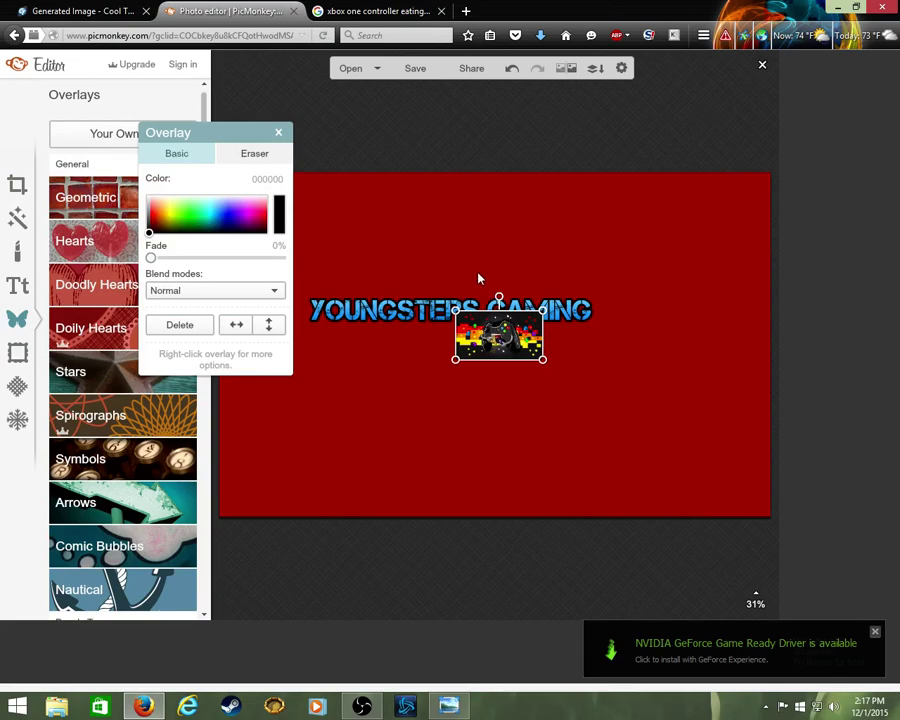
pyautogui.moveTo(499, 342); pyautogui.dragTo(580, 438)
pyautogui.moveTo(553, 396)
pyautogui.mouseDown()
pyautogui.moveTo(503, 393)
pyautogui.moveTo(568, 384)
pyautogui.moveTo(558, 386)
pyautogui.mouseUp()
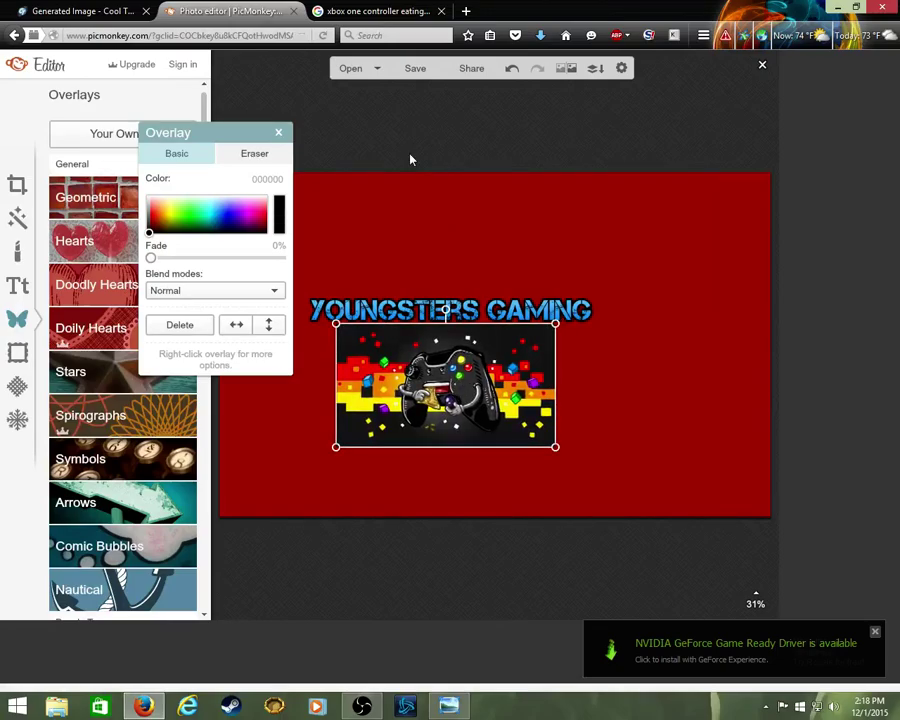
# Step: Save the banner to the computer as index.jpg
pyautogui.click(414, 66)
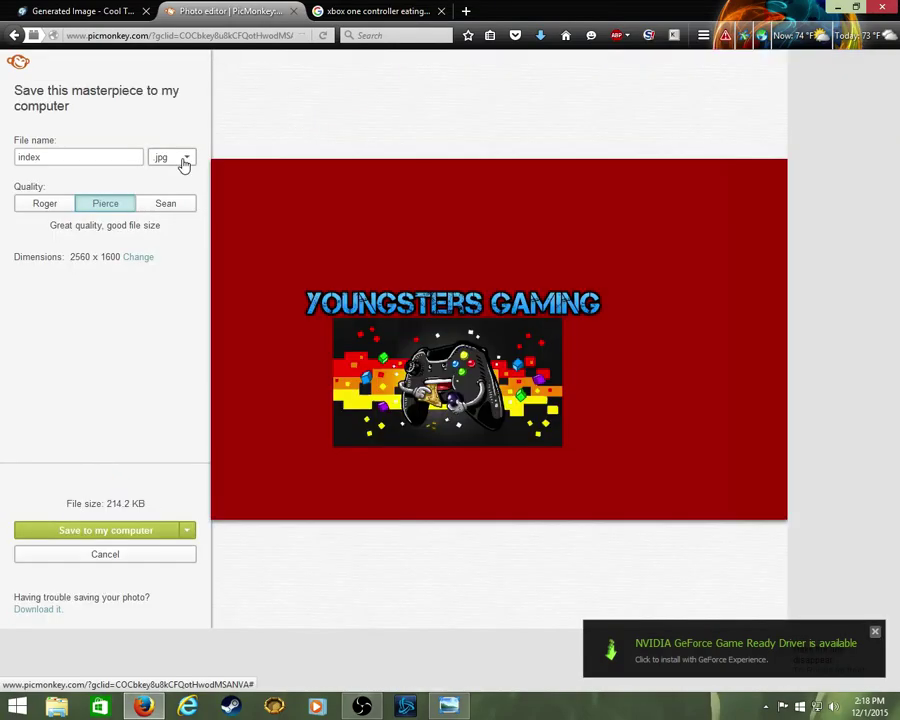
pyautogui.click(140, 531)
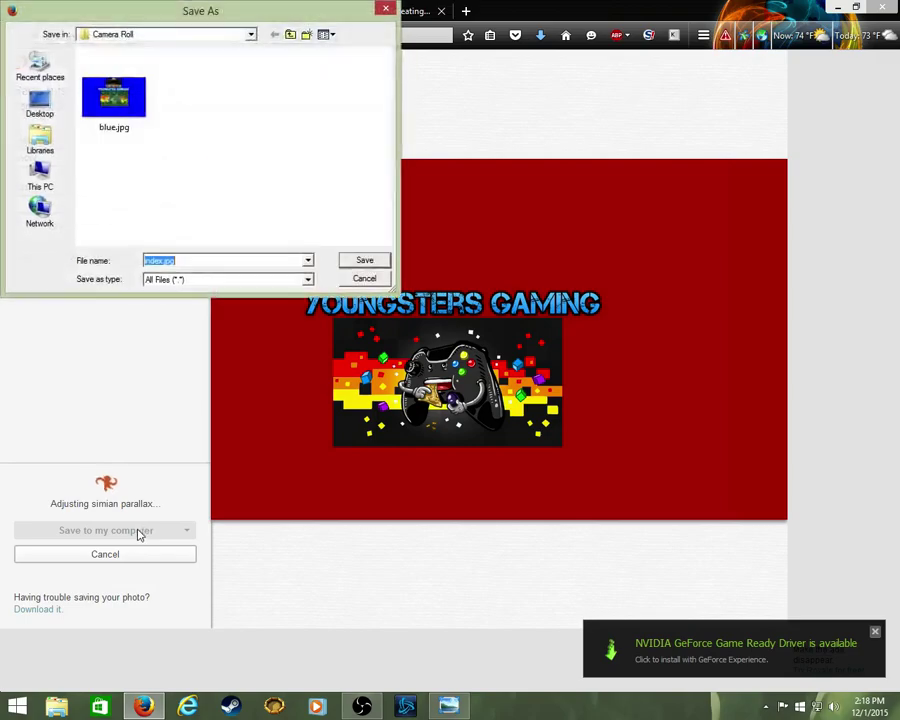
pyautogui.click(366, 262)
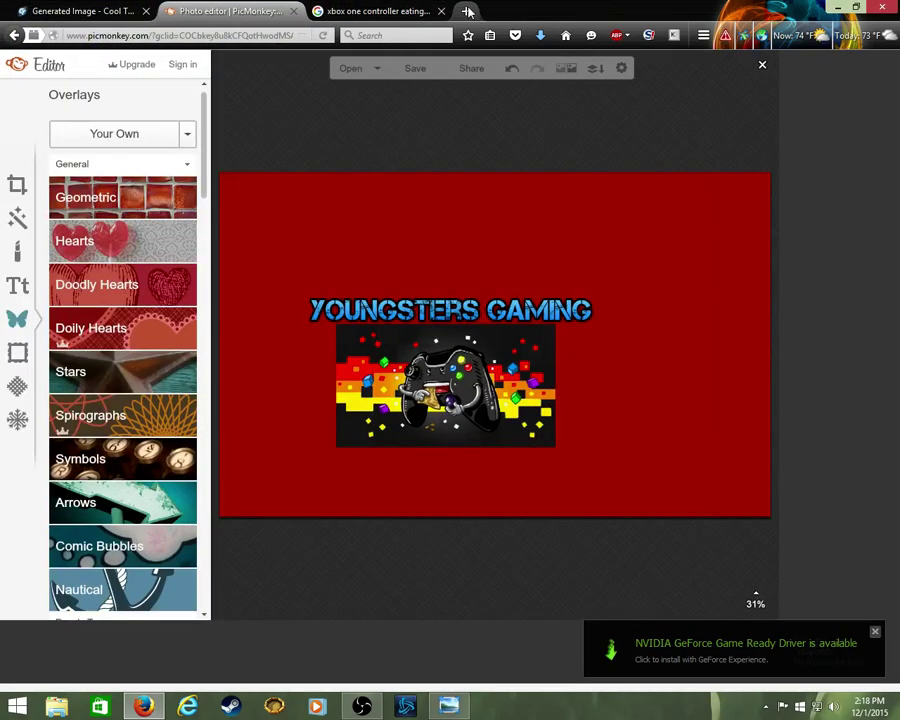
# Step: In a new tab, search for 'youtube' and go to the YouTube website
pyautogui.click(468, 11)
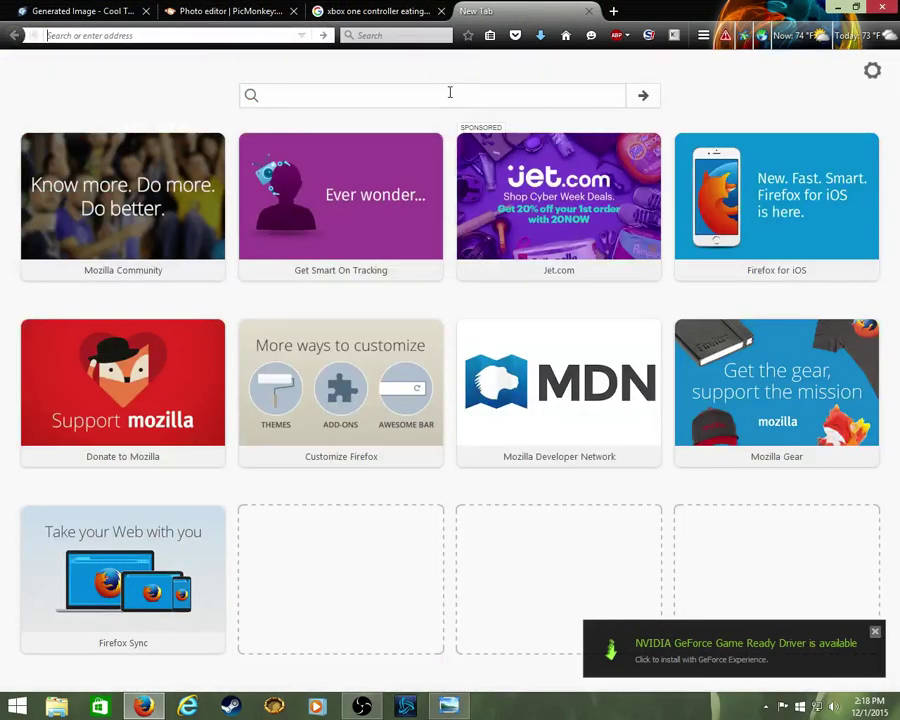
pyautogui.click(412, 11)
pyautogui.click(500, 12)
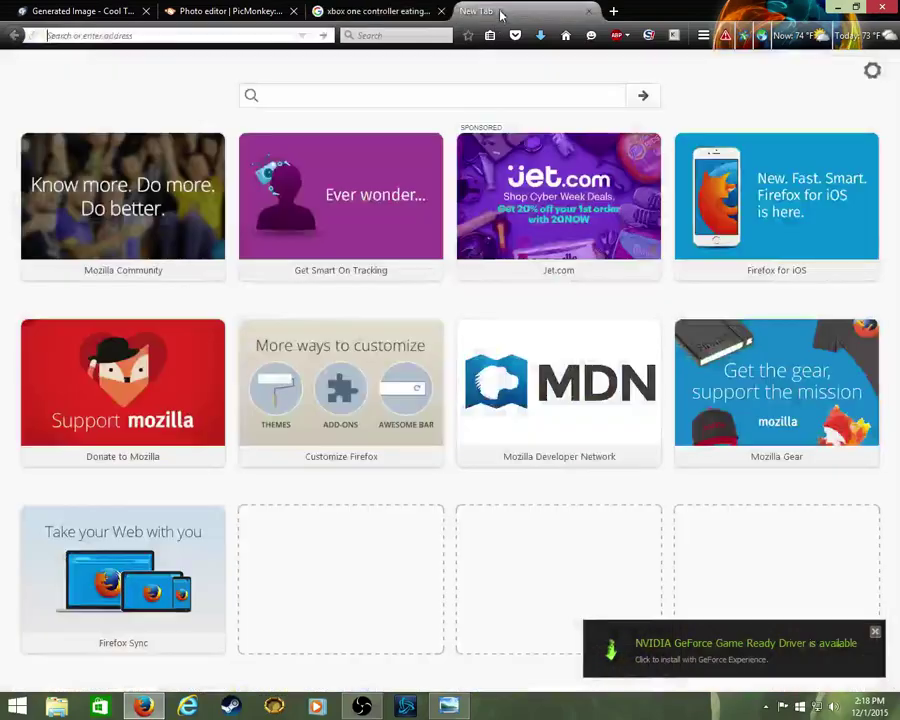
pyautogui.click(396, 104)
pyautogui.write('you')
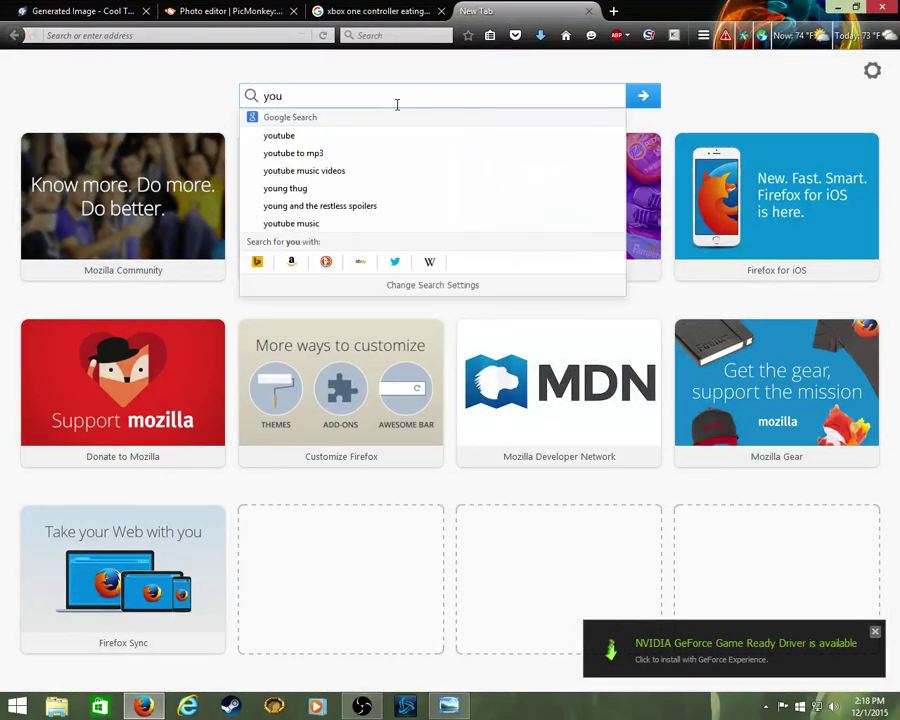
pyautogui.write('tube')
pyautogui.press('Return')
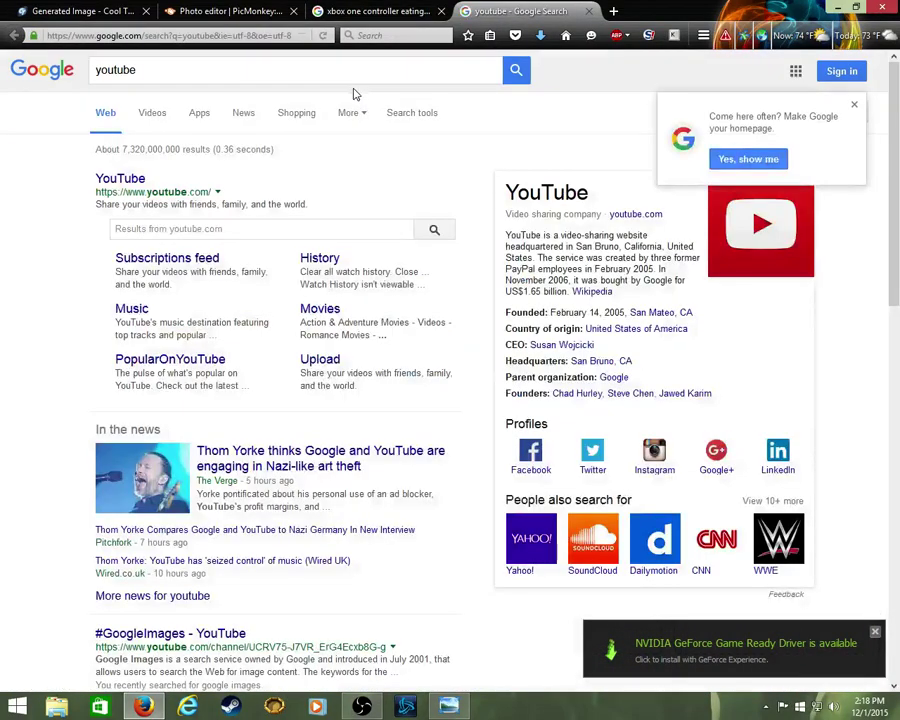
pyautogui.click(124, 182)
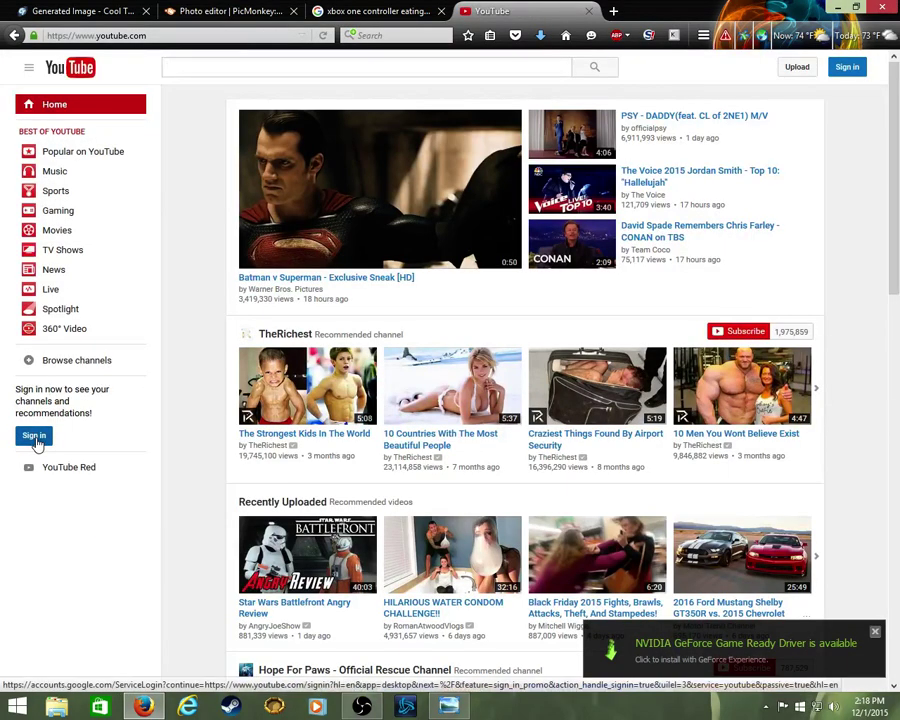
# Step: Sign in with the prefilled account and its password, then open the channel and account menu
pyautogui.click(34, 435)
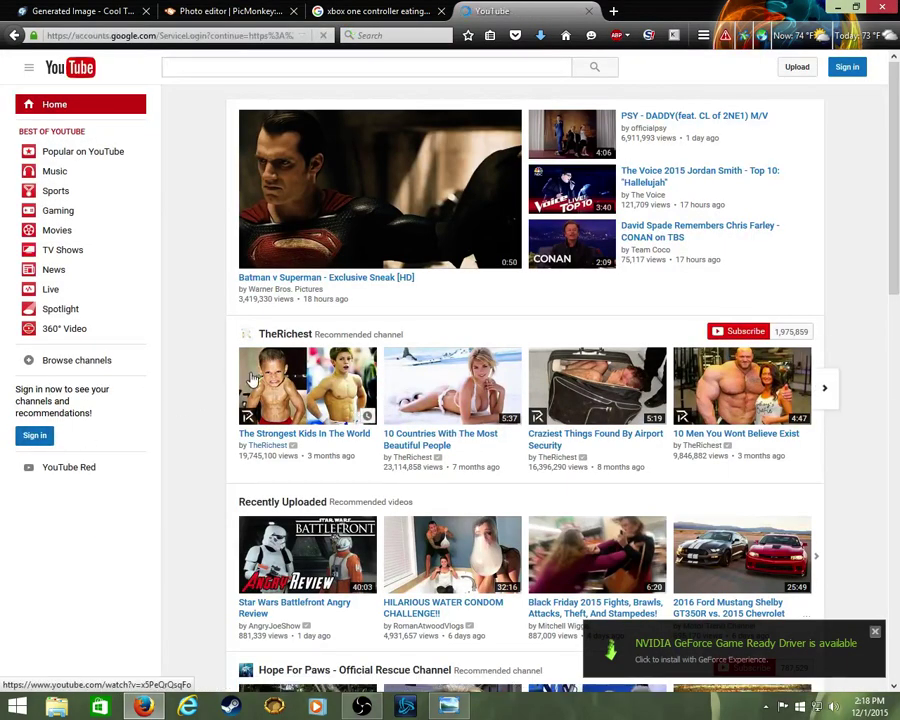
pyautogui.click(424, 379)
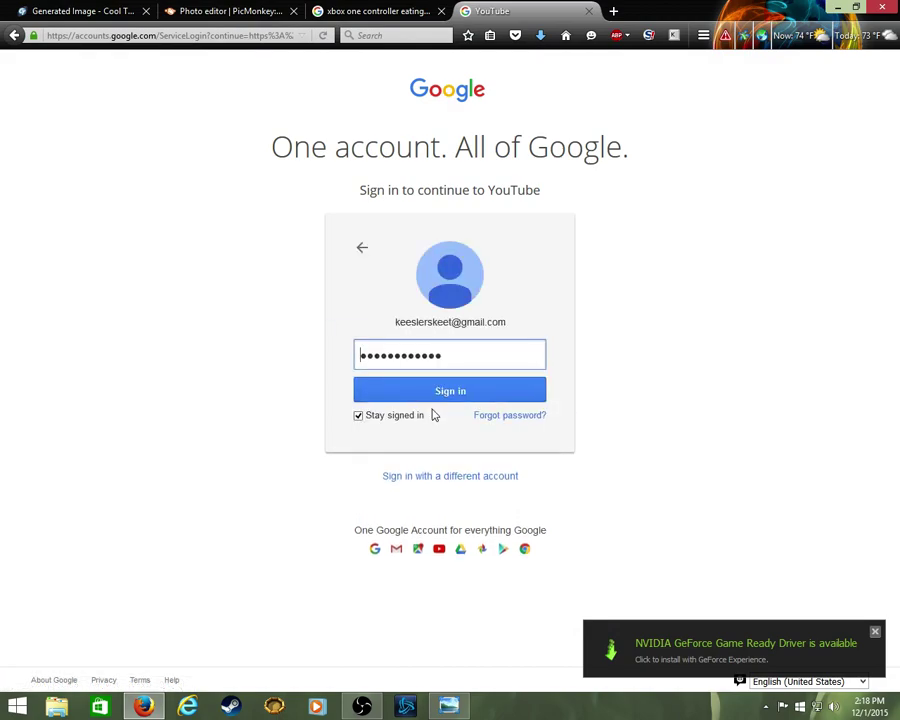
pyautogui.click(432, 395)
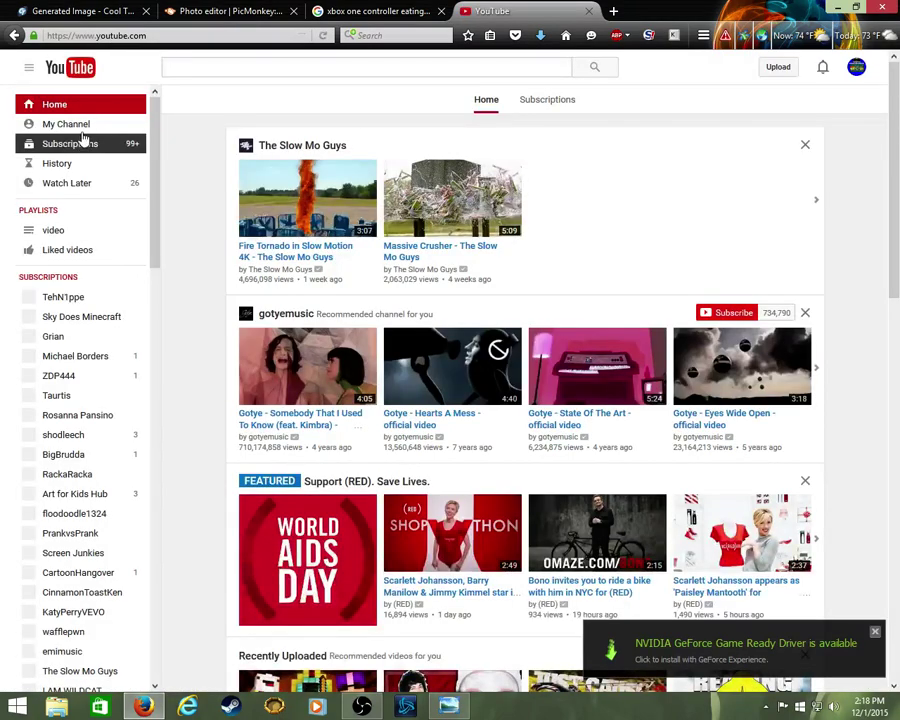
pyautogui.click(80, 128)
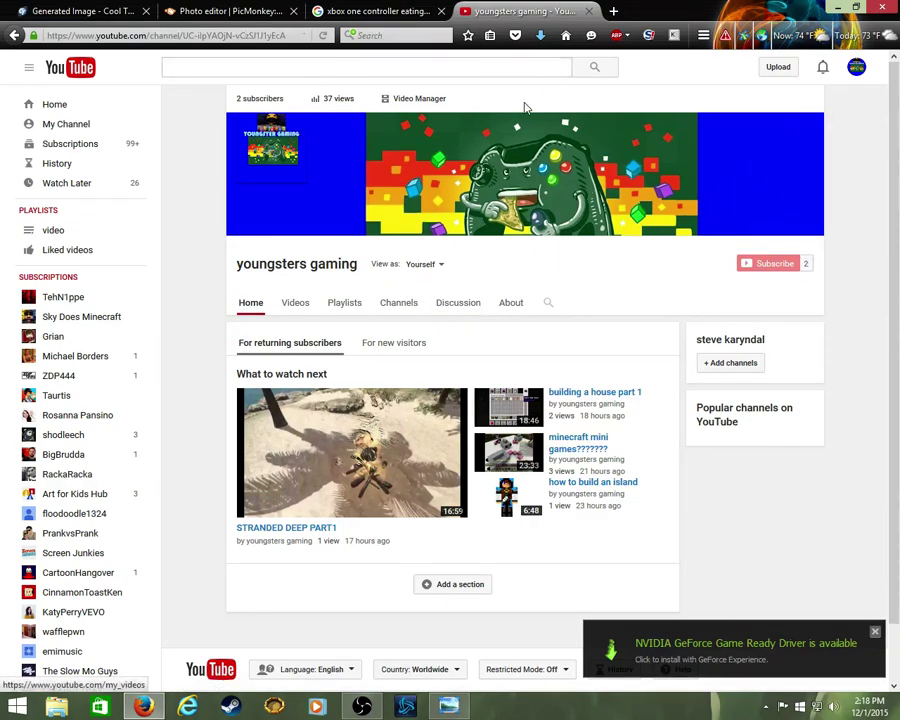
pyautogui.click(857, 68)
# Step: Set the first Youngster Gaming image as the Google profile photo, then return to the channel tab
pyautogui.click(824, 162)
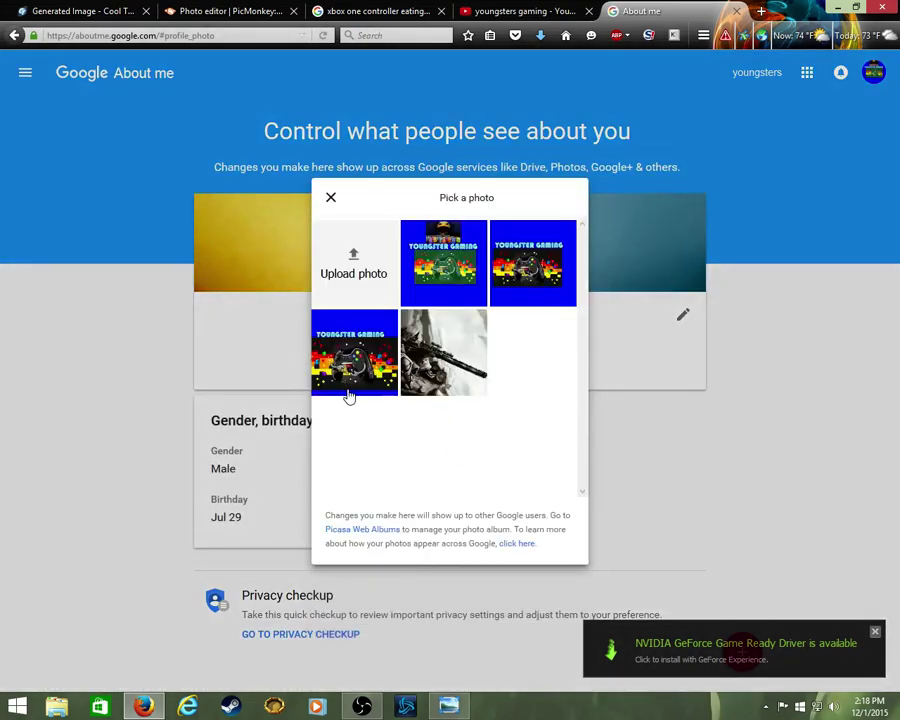
pyautogui.click(439, 265)
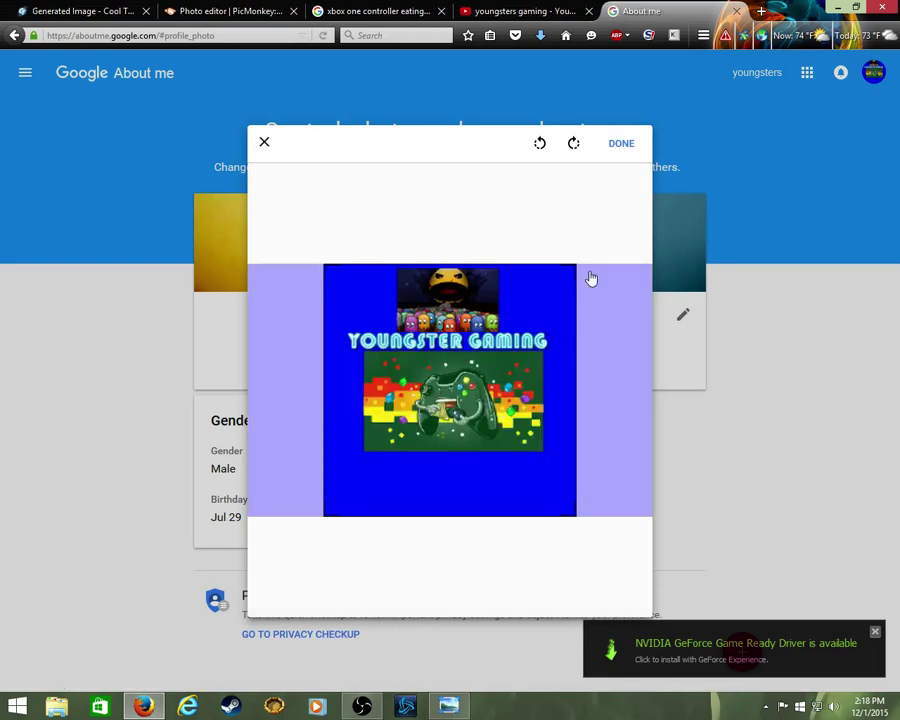
pyautogui.click(625, 153)
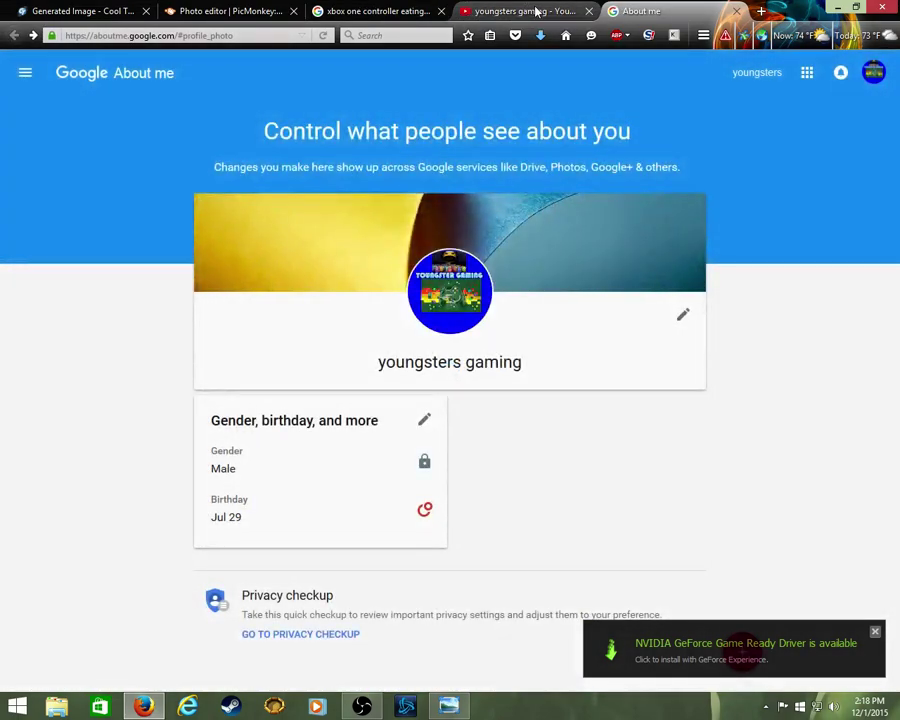
pyautogui.click(478, 10)
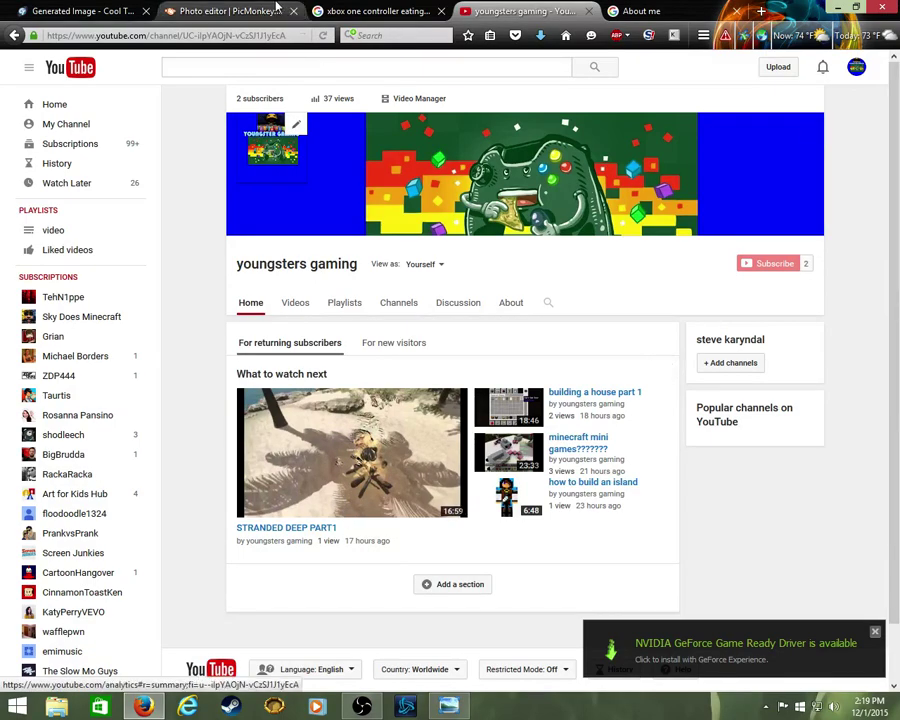
# Step: Re-save the PicMonkey banner as index.jpg, replacing the existing file
pyautogui.click(271, 14)
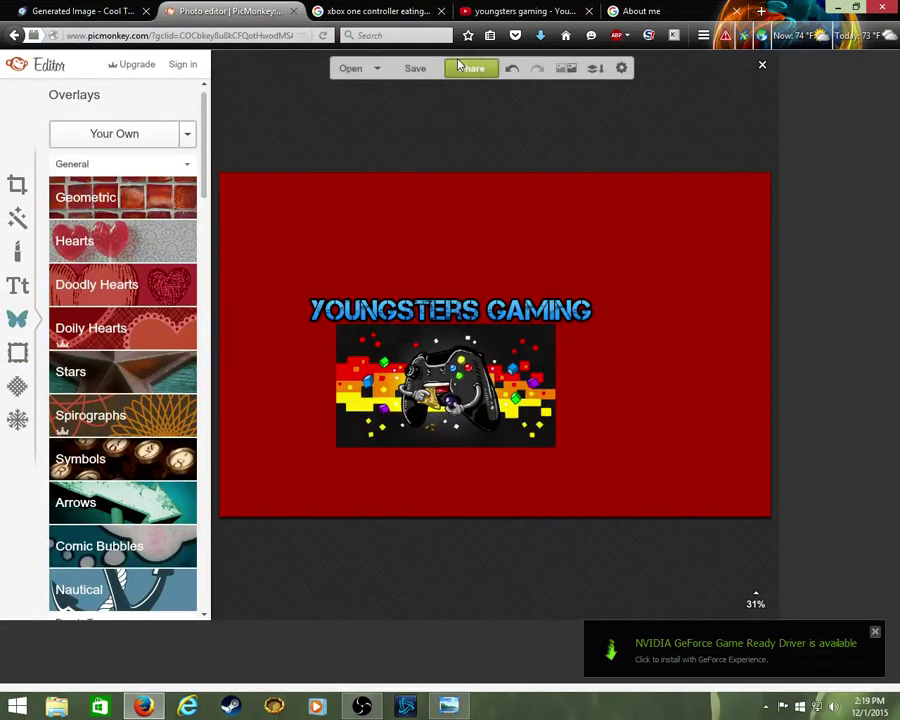
pyautogui.click(417, 70)
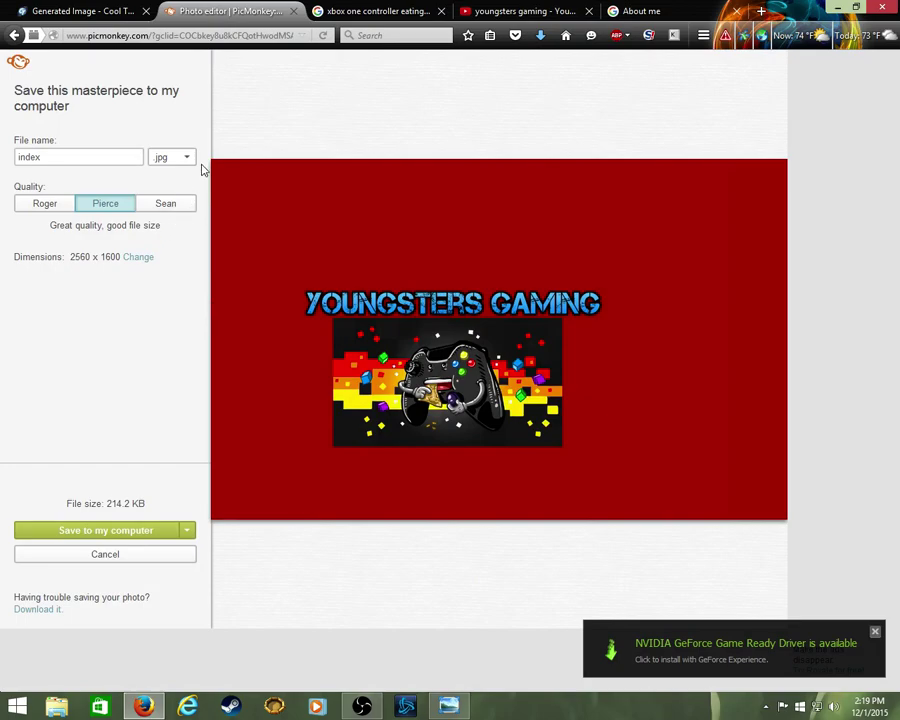
pyautogui.click(102, 532)
pyautogui.click(371, 260)
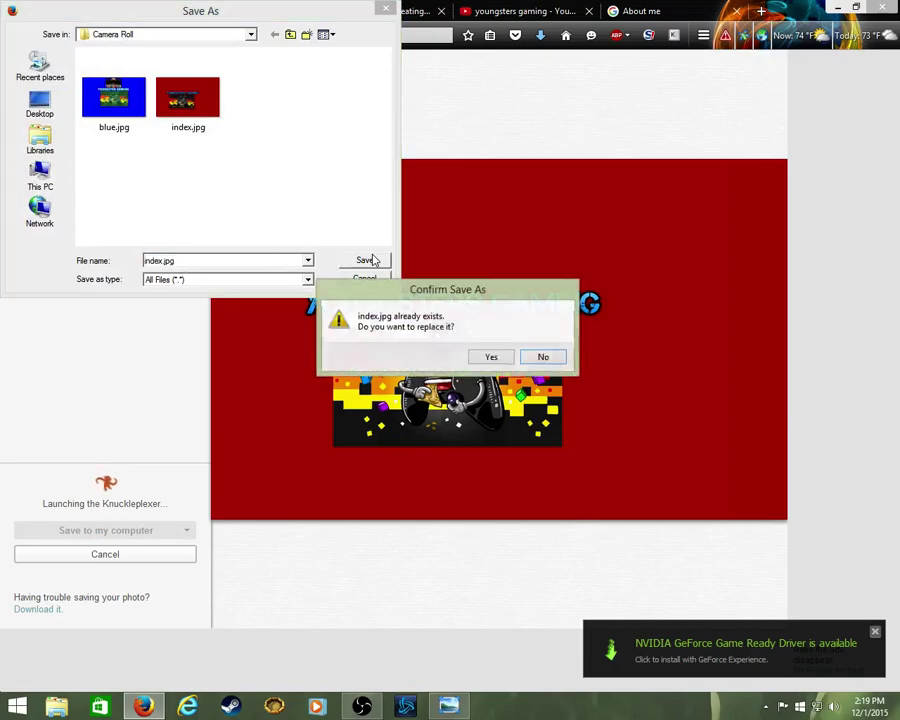
pyautogui.click(491, 357)
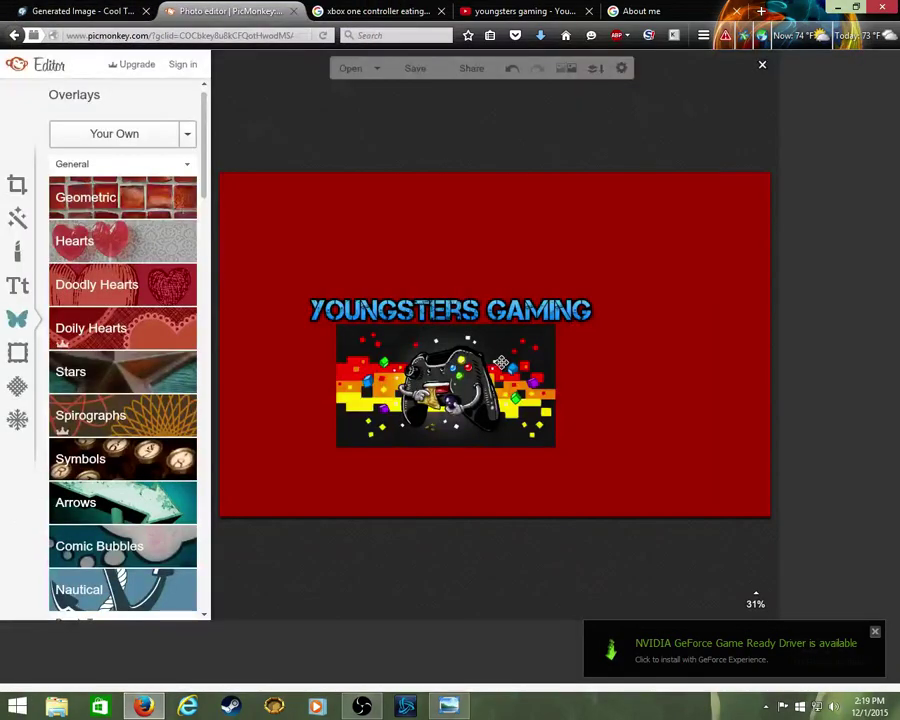
# Step: On the About me page, choose the first Youngster Gaming photo again as the profile photo
pyautogui.click(516, 10)
pyautogui.click(638, 11)
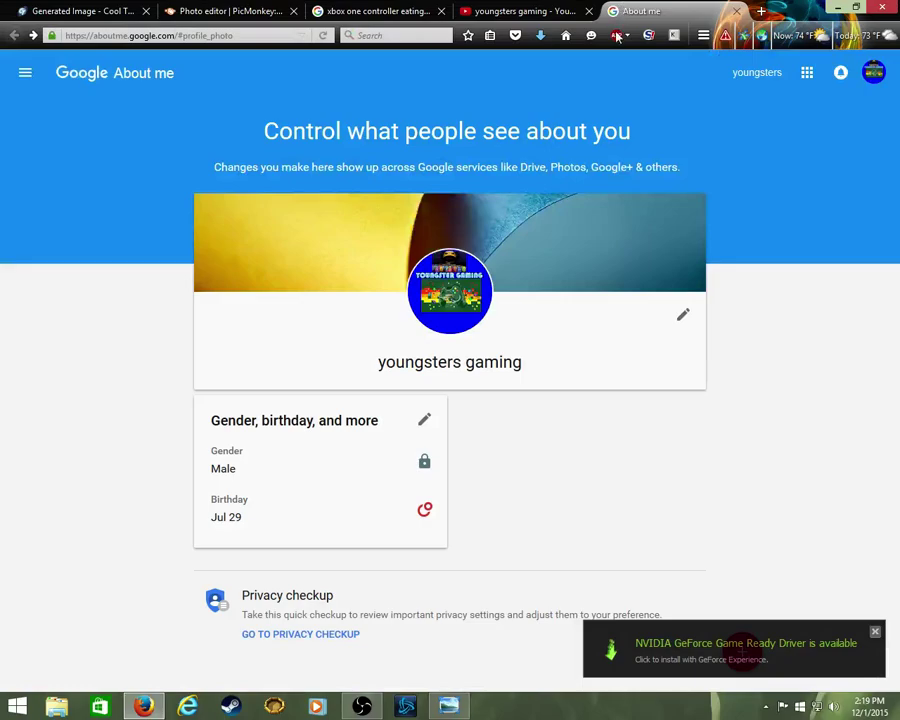
pyautogui.click(451, 291)
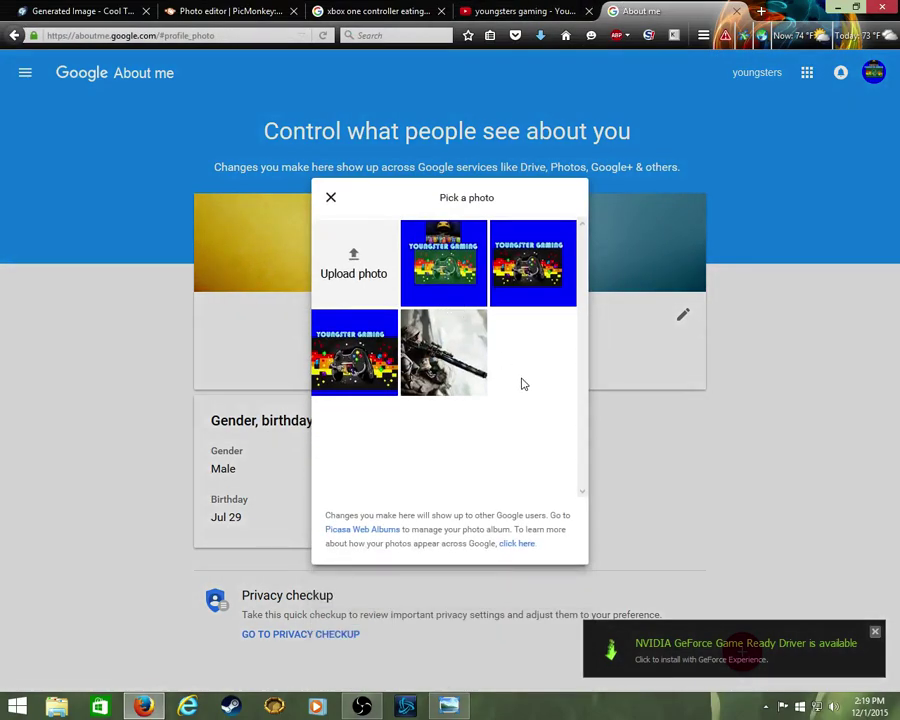
pyautogui.click(444, 287)
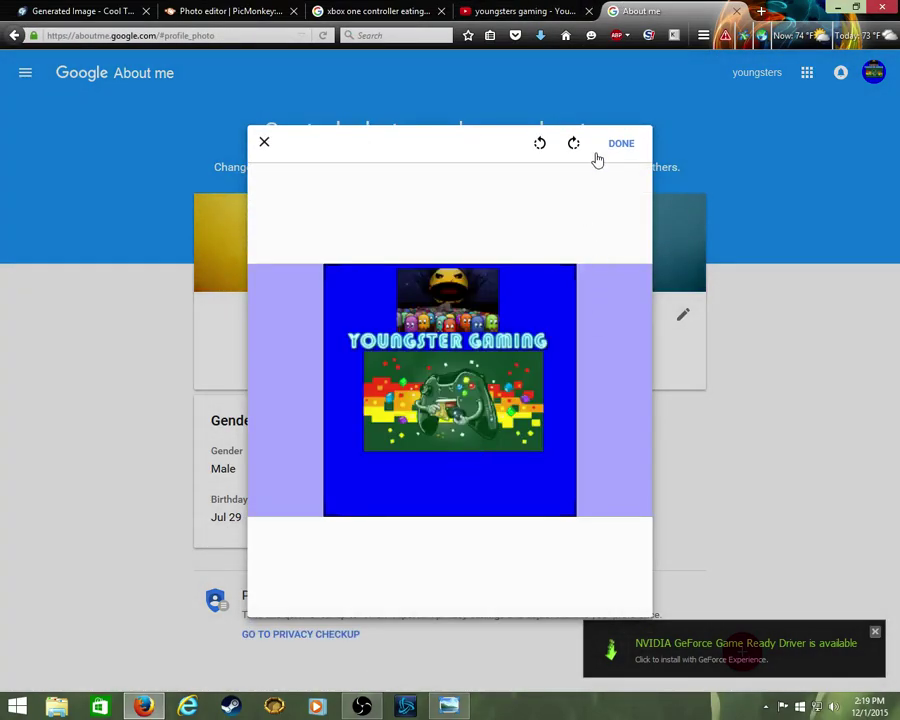
pyautogui.click(619, 145)
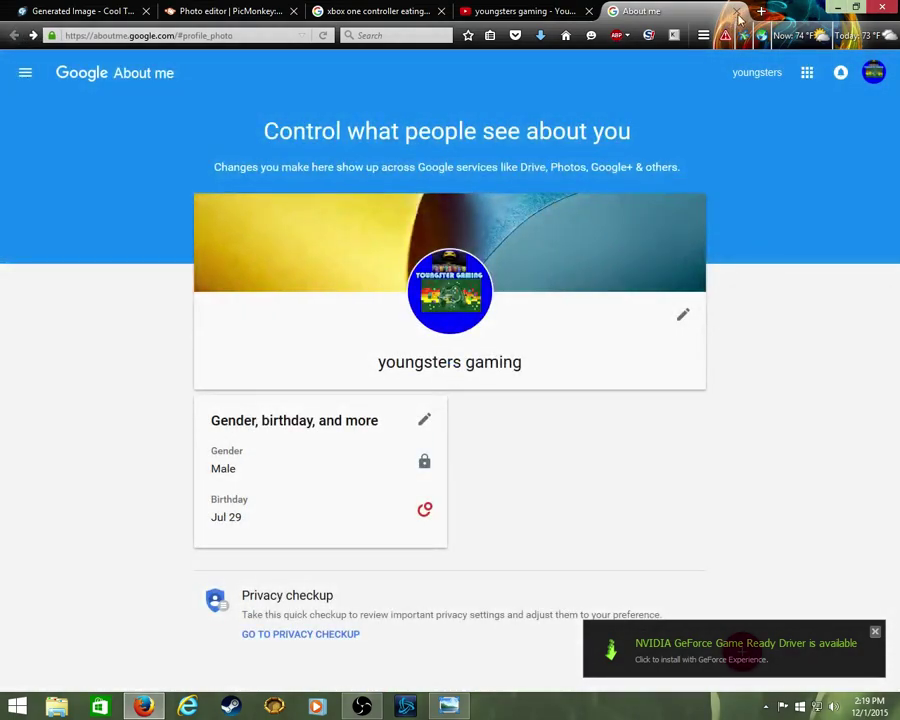
# Step: Close the About me tab and dismiss the aniweather data error alert
pyautogui.click(737, 11)
pyautogui.click(733, 38)
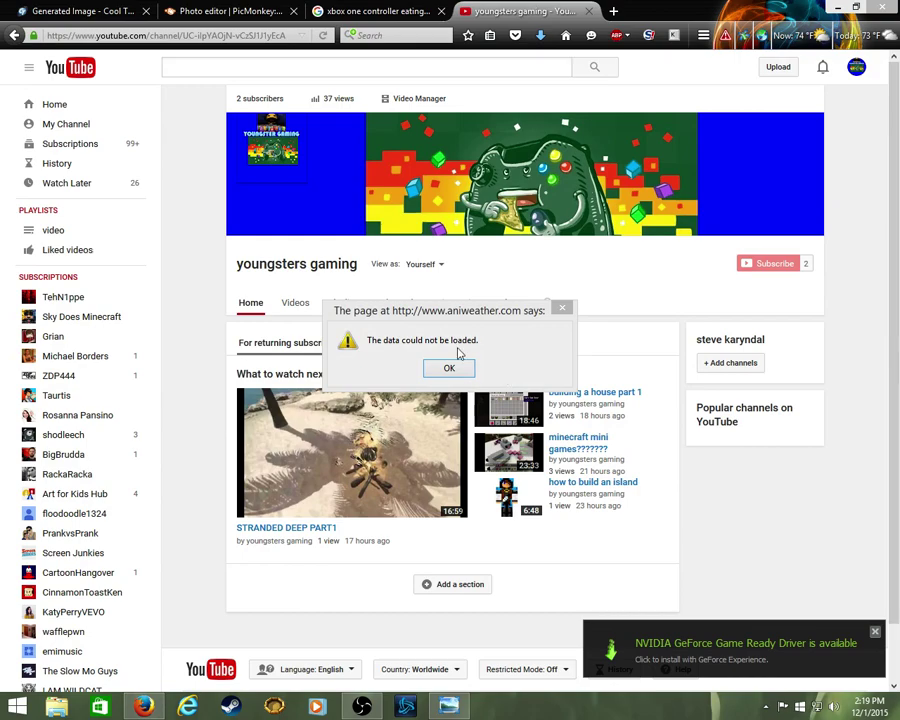
pyautogui.click(449, 368)
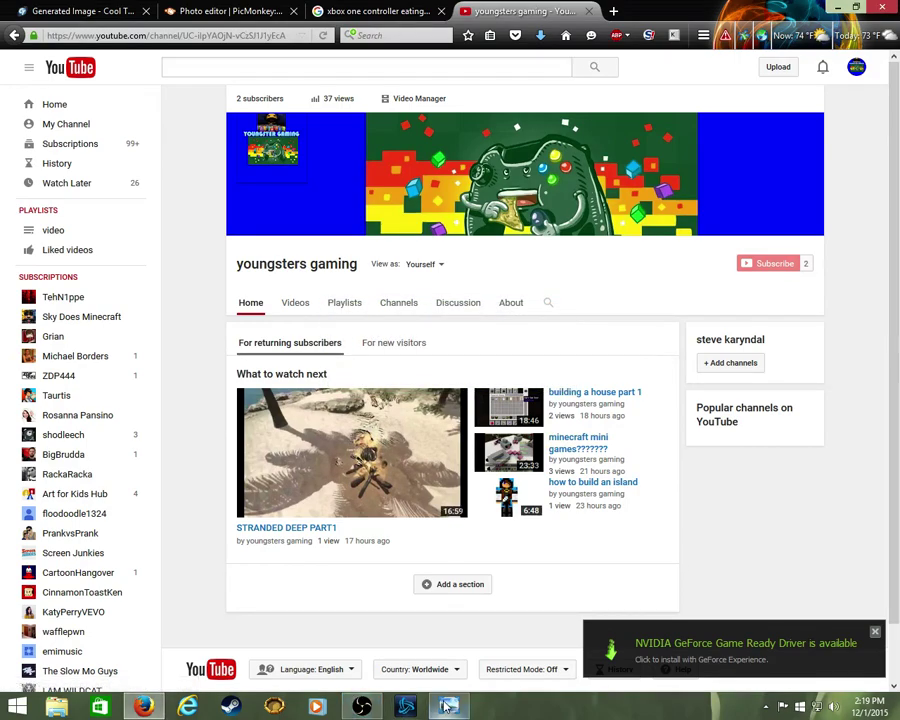
pyautogui.moveTo(368, 708)
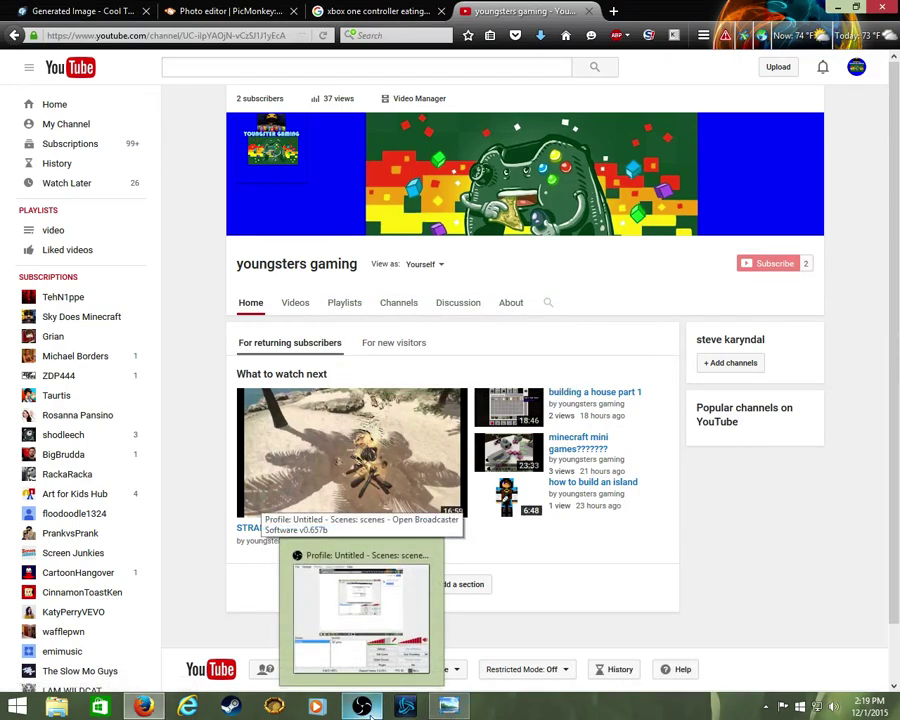